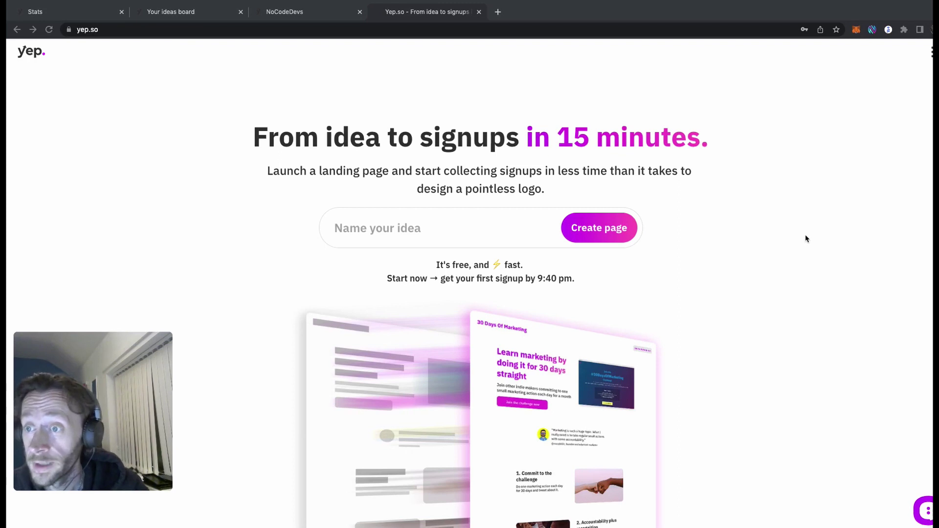
- Review the Rent My Space page statistics
scroll(807, 238, down, 6)
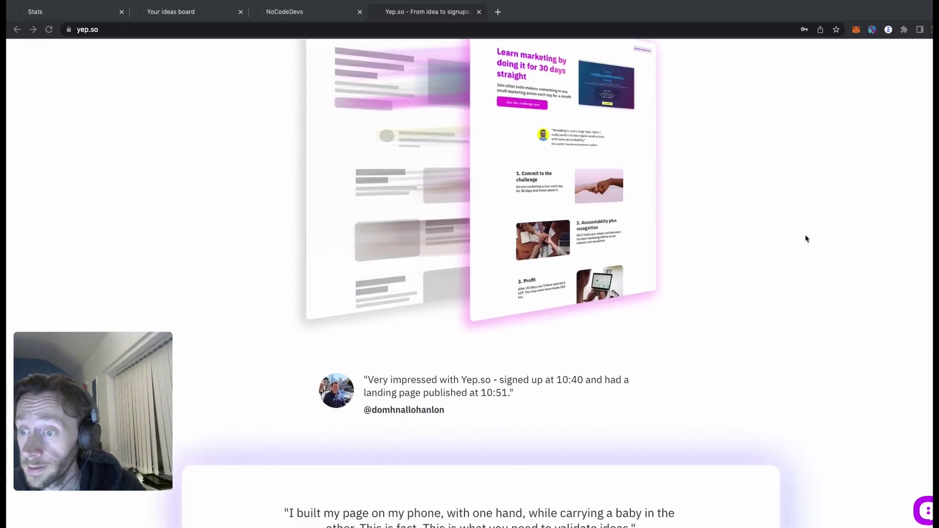
scroll(806, 239, down, 3)
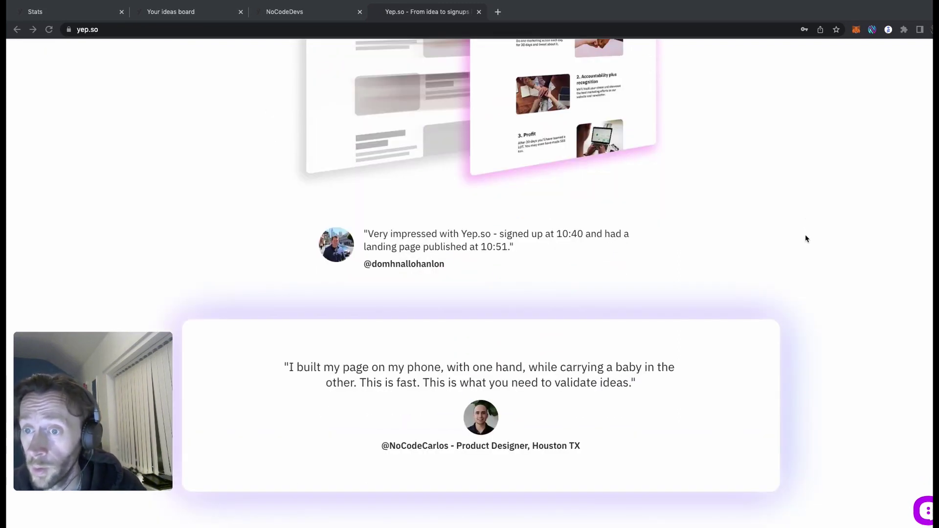
scroll(806, 239, down, 10)
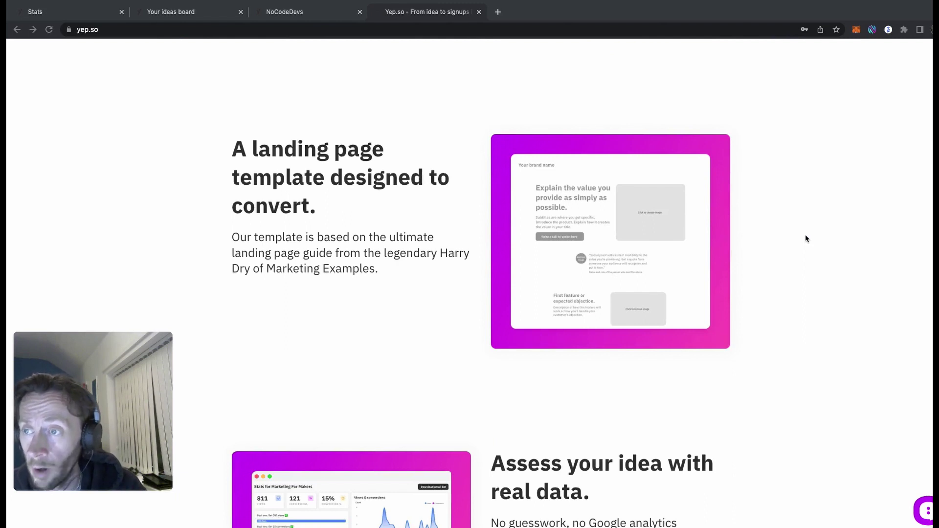
scroll(806, 239, down, 7)
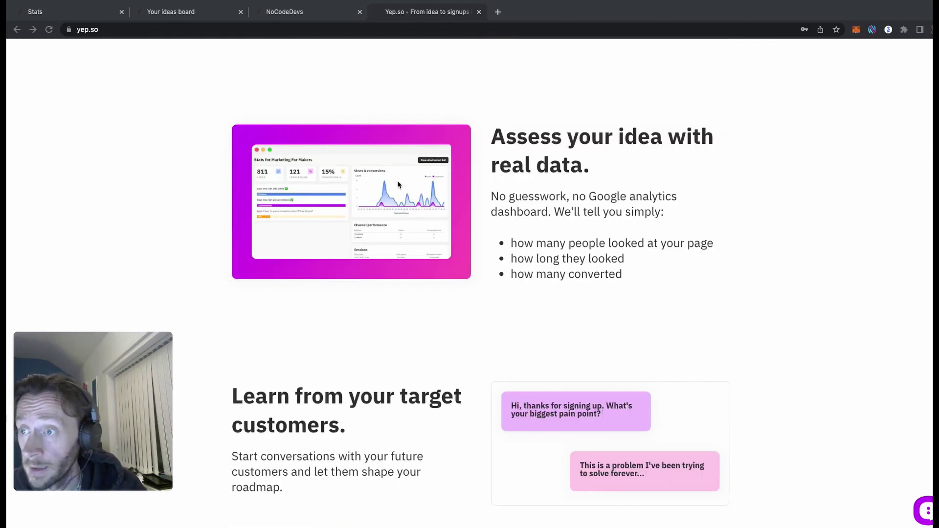
click(64, 12)
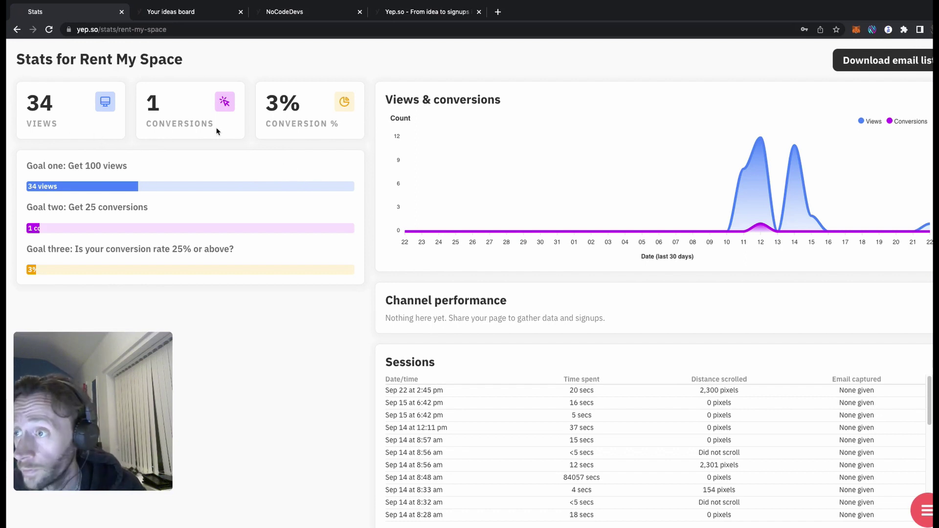
scroll(523, 228, down, 2)
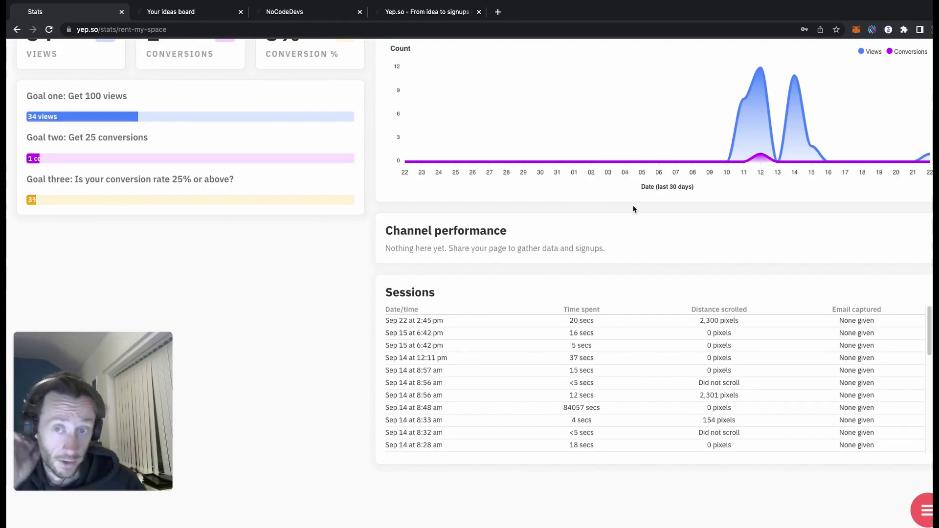
scroll(634, 207, up, 2)
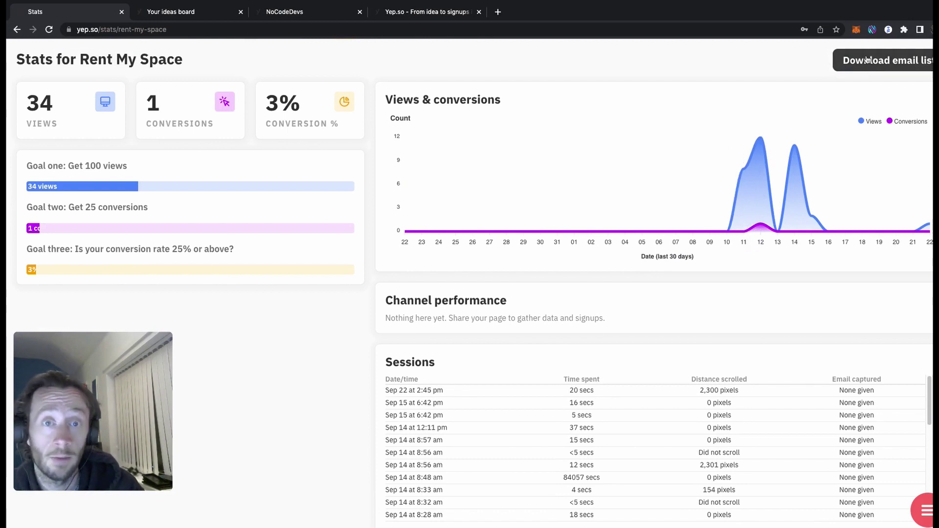
- Visit the NoCodeDevs group page, then return to the Yep.so homepage's account menu
click(304, 11)
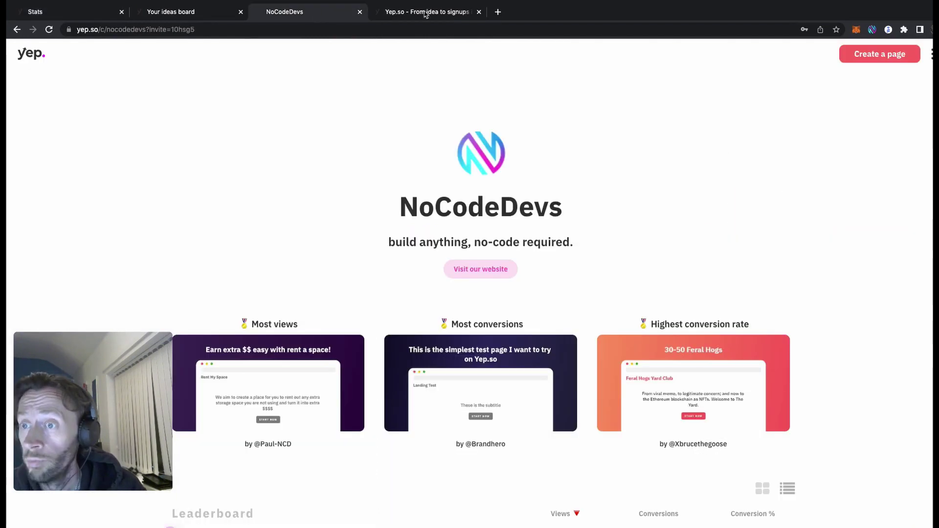
click(429, 13)
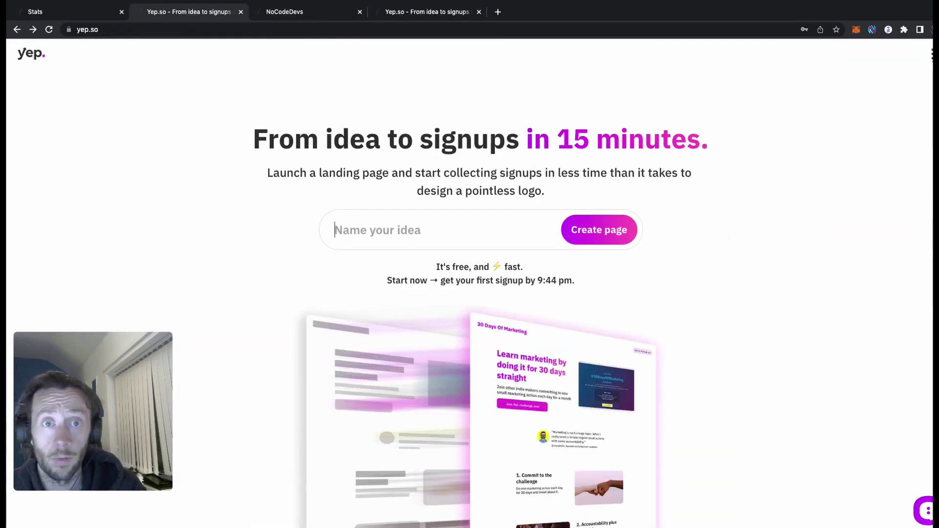
click(932, 54)
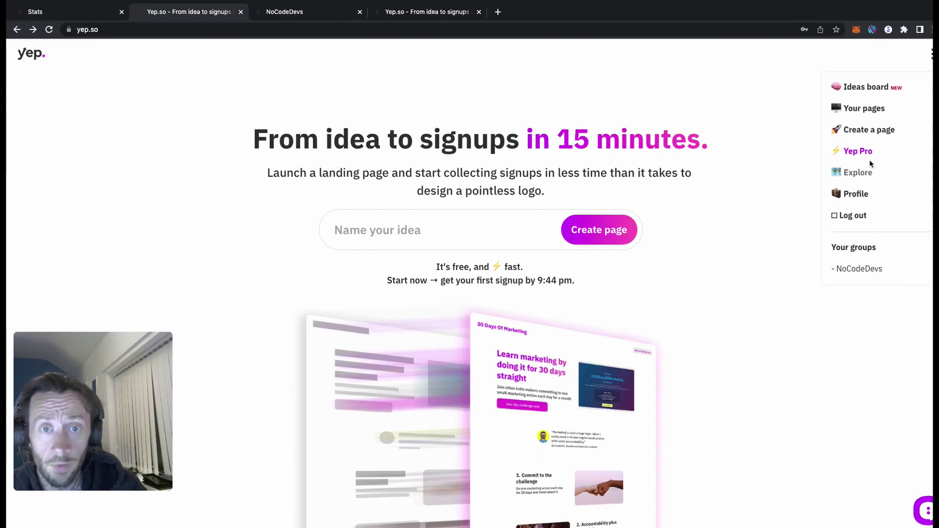
- View the live Rent My Space landing page from Your pages and scroll through it
click(870, 109)
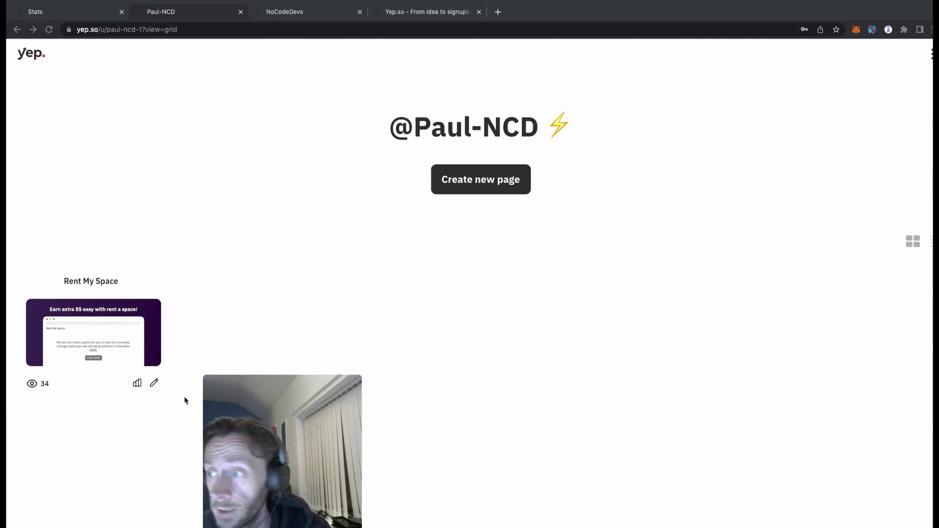
click(109, 341)
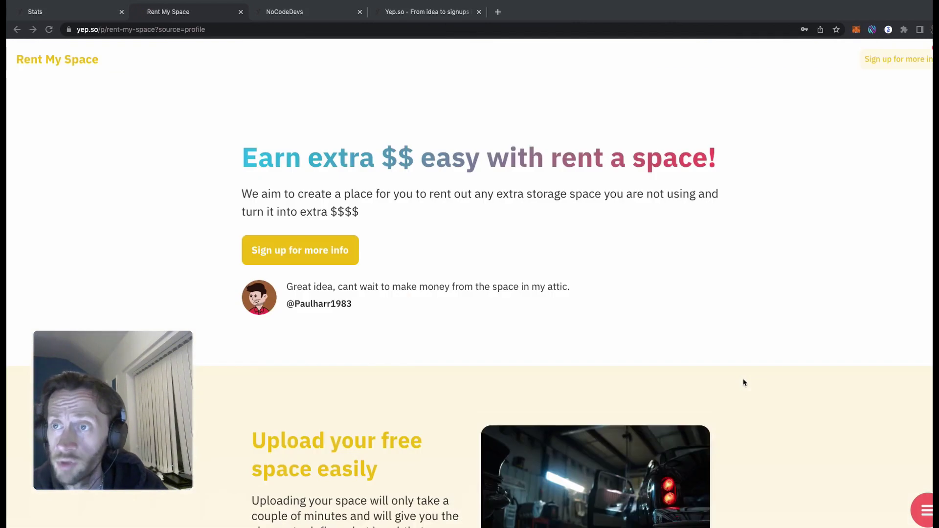
scroll(744, 382, down, 5)
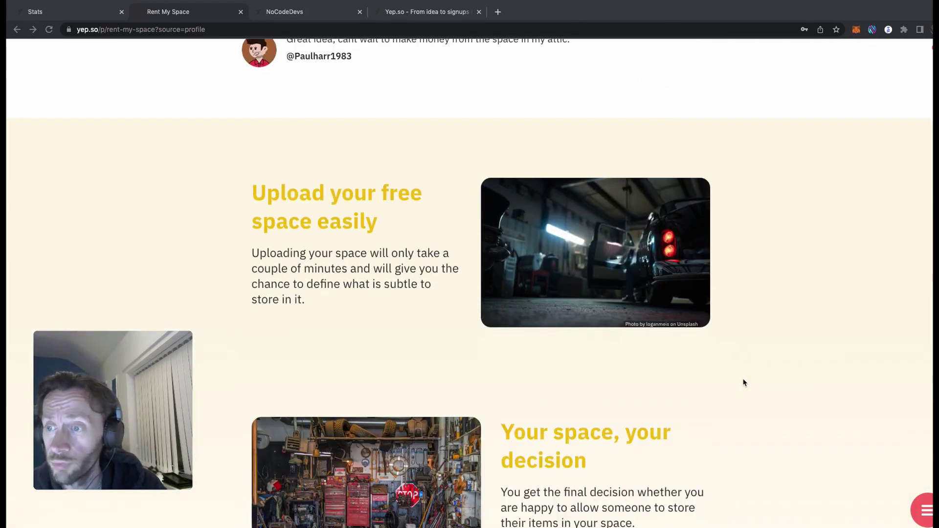
scroll(743, 383, down, 2)
scroll(744, 383, up, 2)
scroll(743, 383, up, 5)
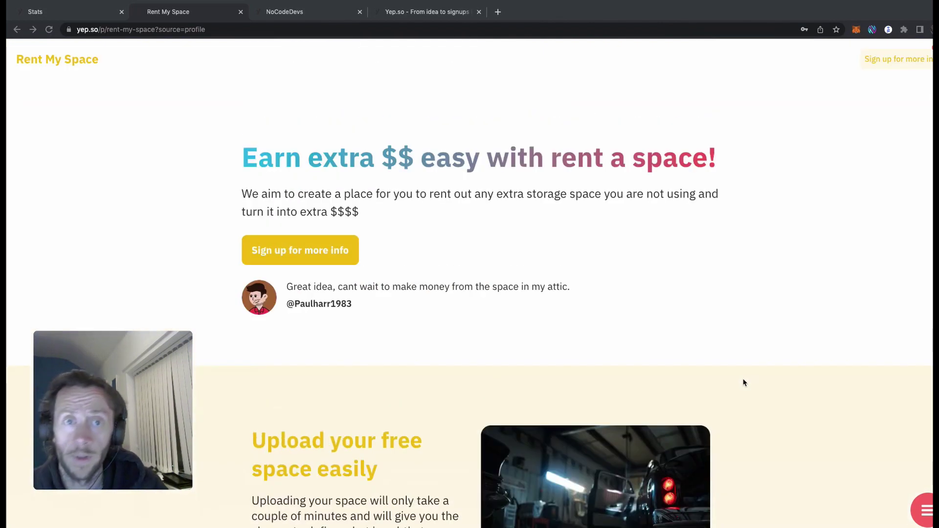
- Create a page draft named NoCodeDevs and skip the welcome guide into the editor
click(17, 30)
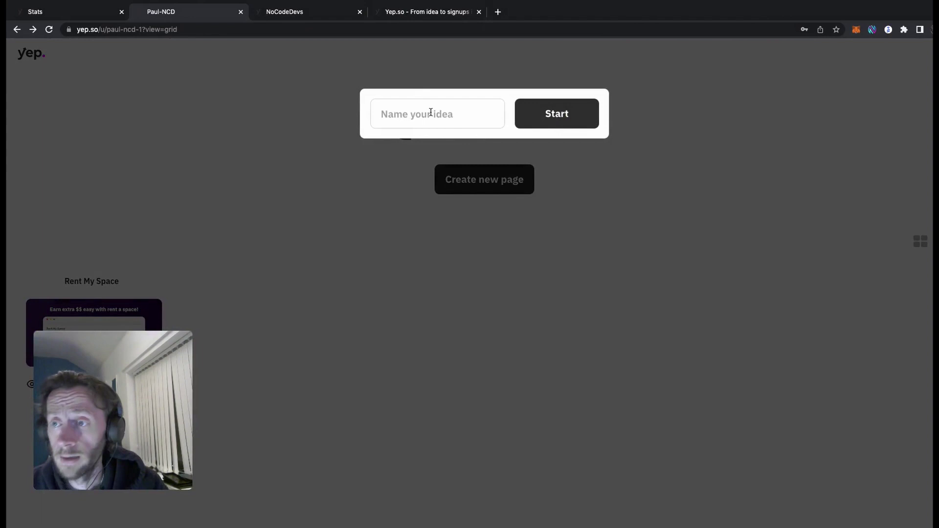
text(NC)
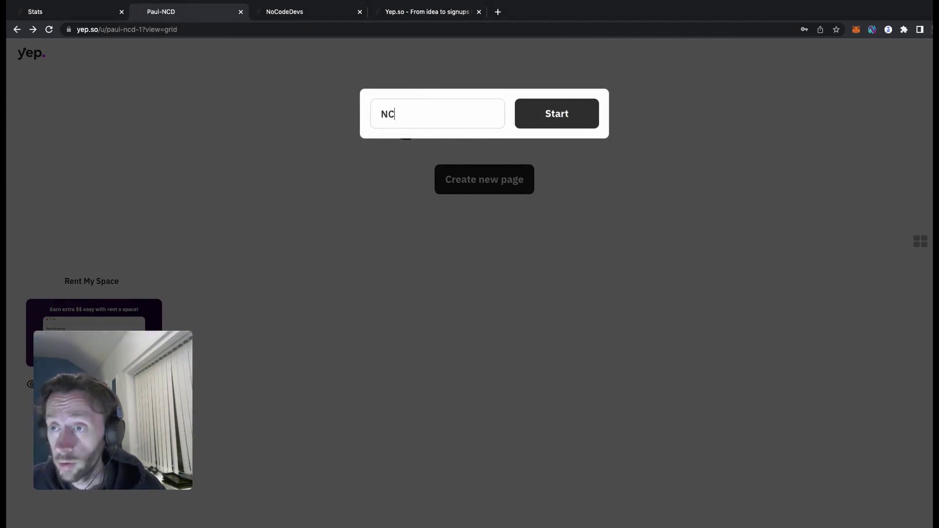
text(oCodeDevs)
click(547, 114)
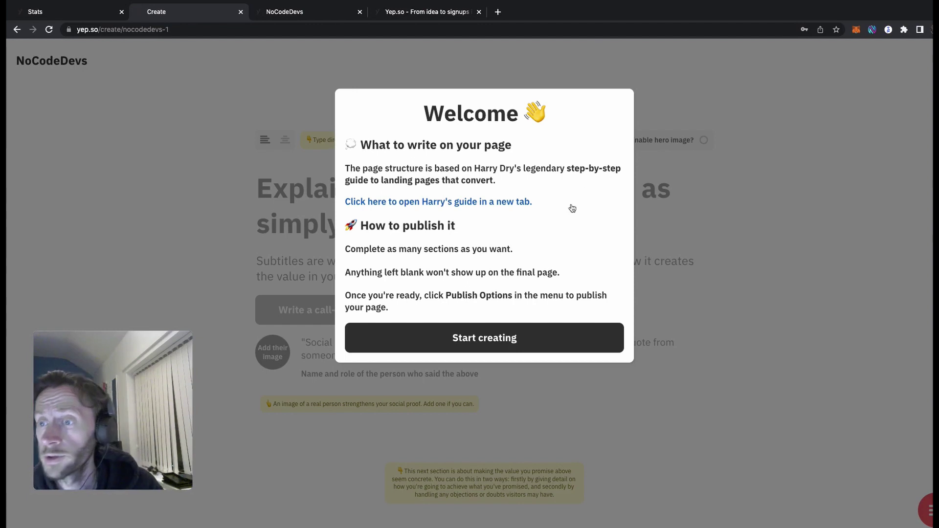
click(565, 341)
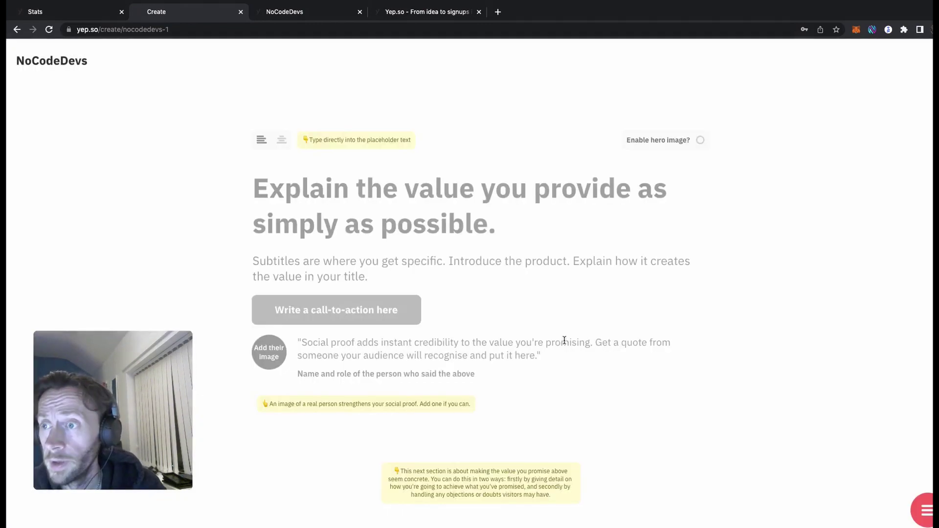
- Enable a hero image and set it to the Unsplash 'City' Flatiron Building photo
click(282, 142)
click(262, 141)
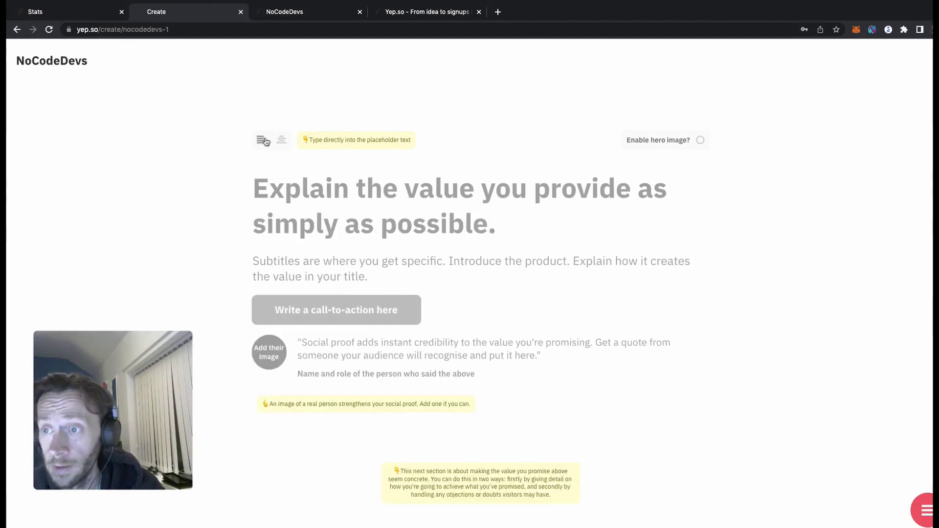
click(703, 141)
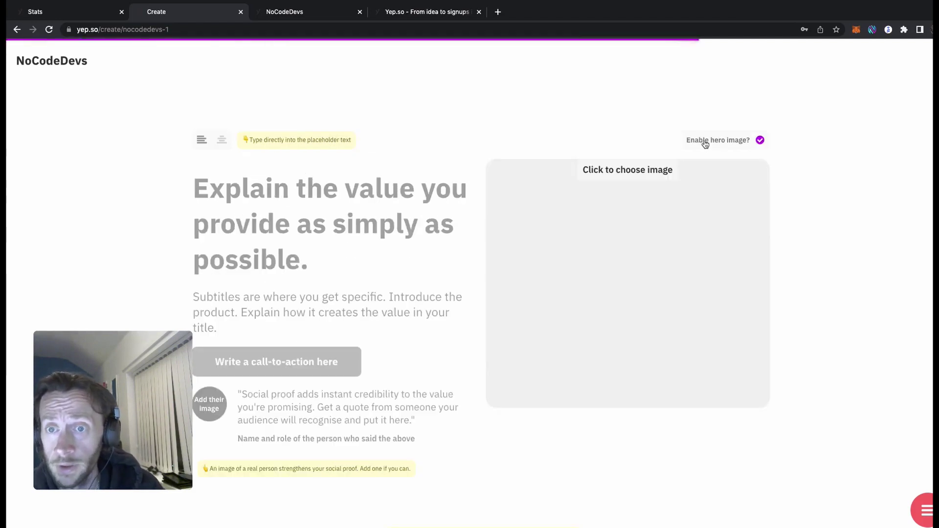
click(647, 175)
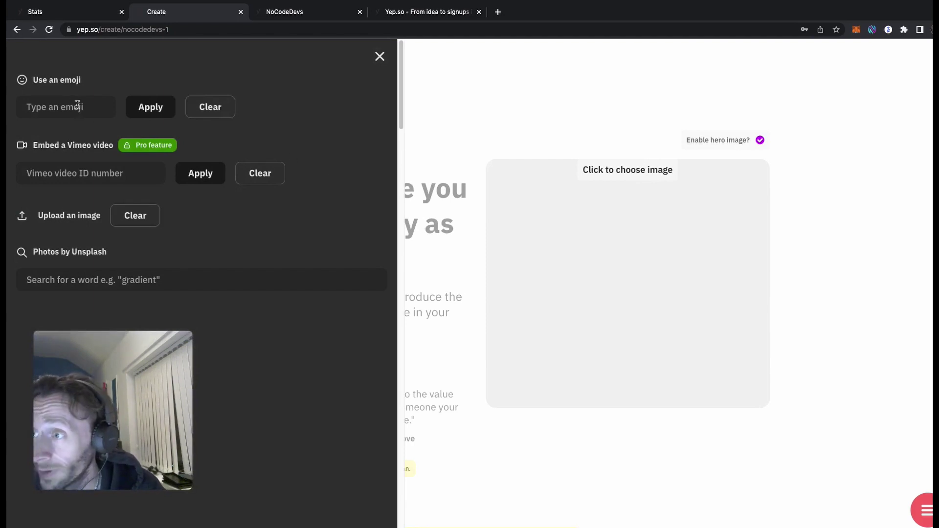
click(171, 112)
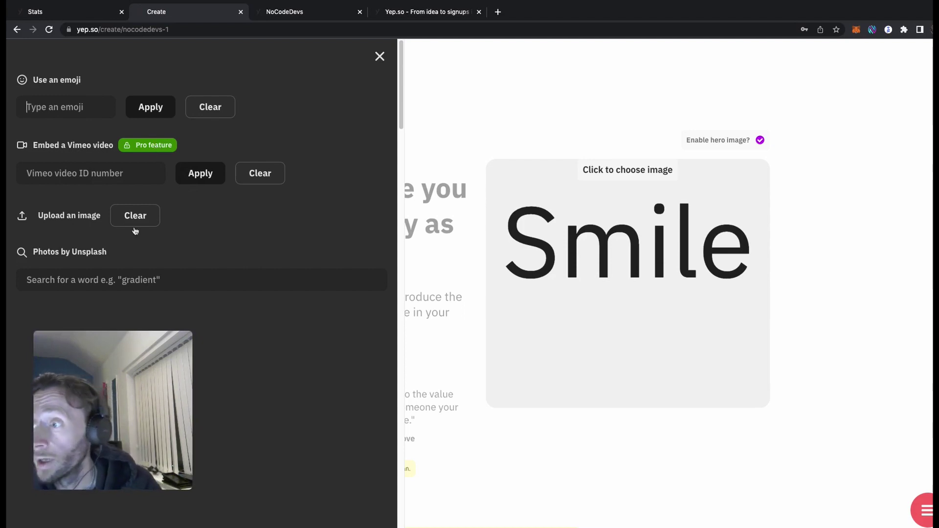
drag(115, 333, 875, 395)
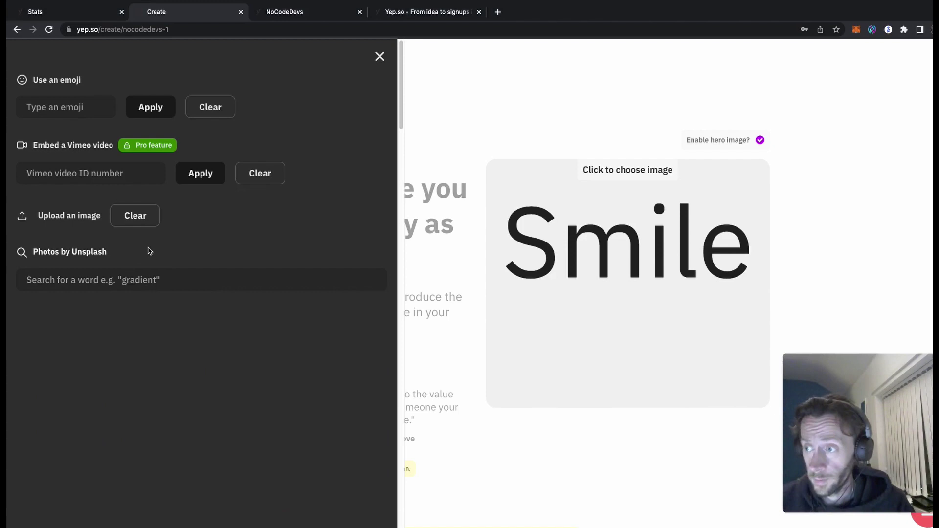
text(City)
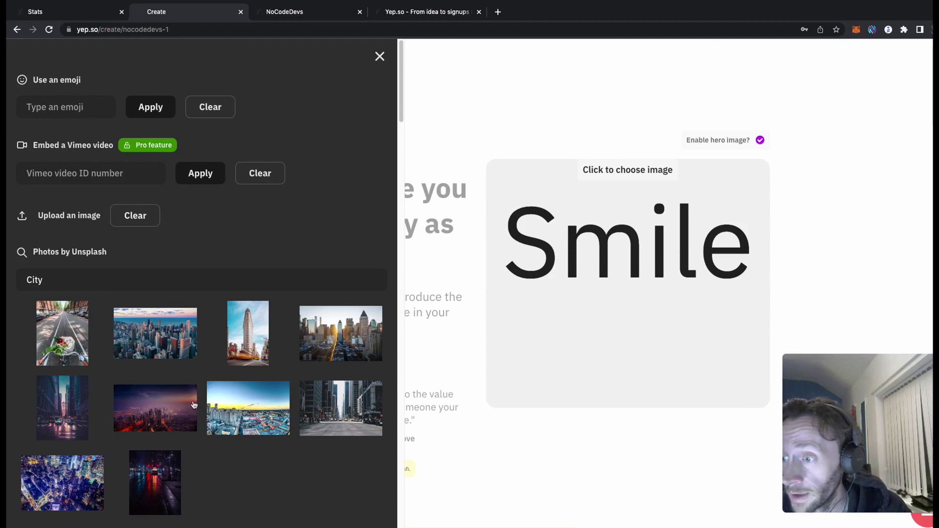
click(250, 334)
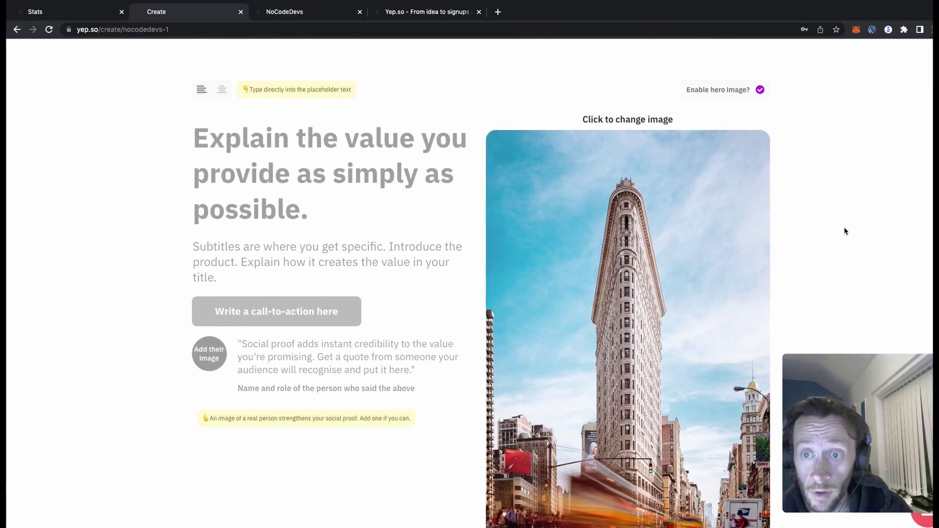
- Replace the hero image with an Unsplash 'Code' photo of a laptop screen
click(651, 125)
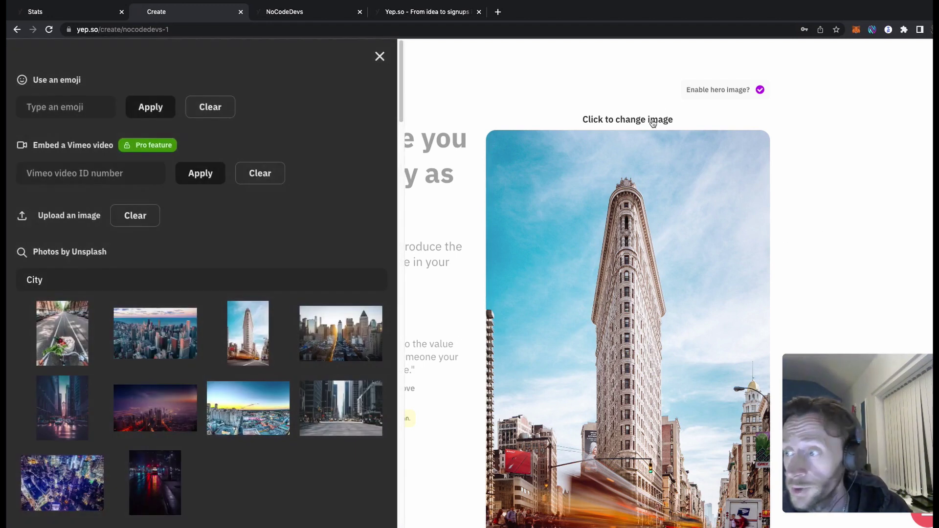
click(168, 276)
key(BackSpace)
key(BackSpace)
key(BackSpace)
key(BackSpace)
text(Code)
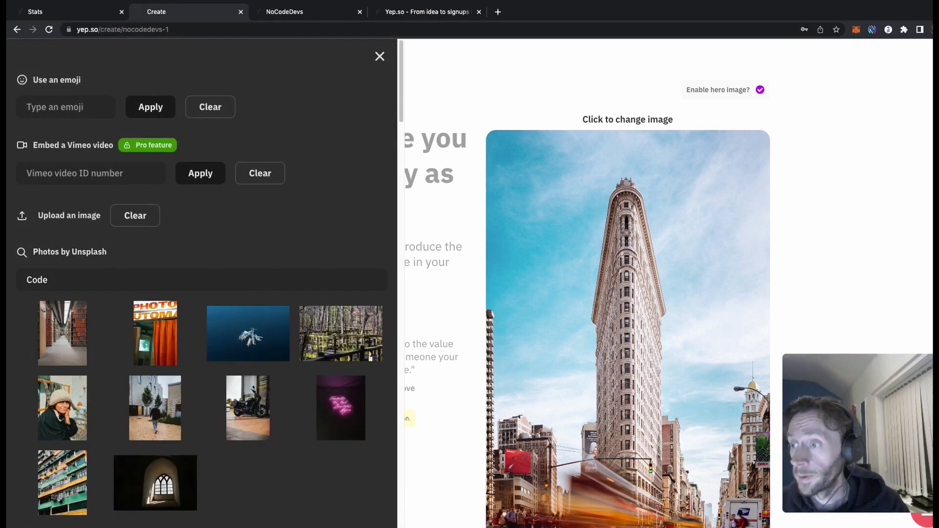
click(61, 330)
click(325, 168)
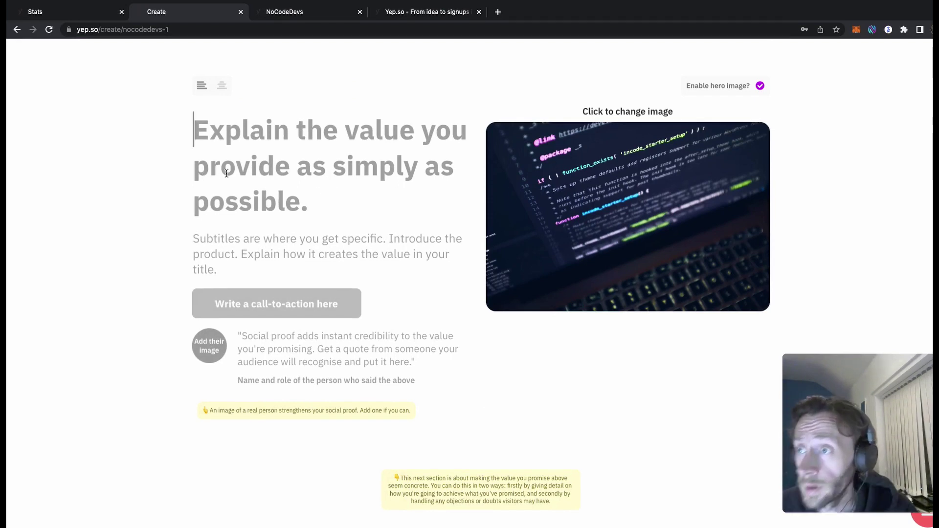
- Set the headline to 'NOCode is Awesome', correcting the typo
text(NOCode is Aew)
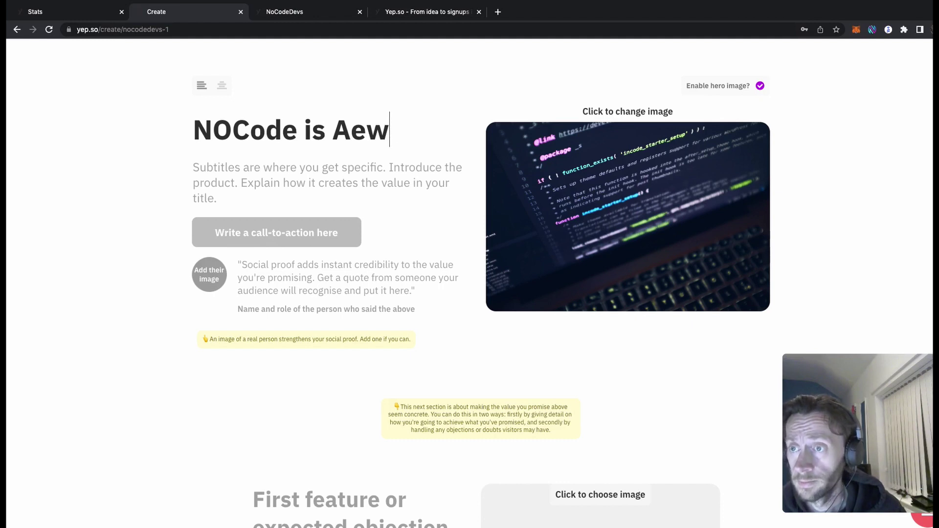
key(BackSpace)
key(BackSpace)
text(wesome)
click(228, 185)
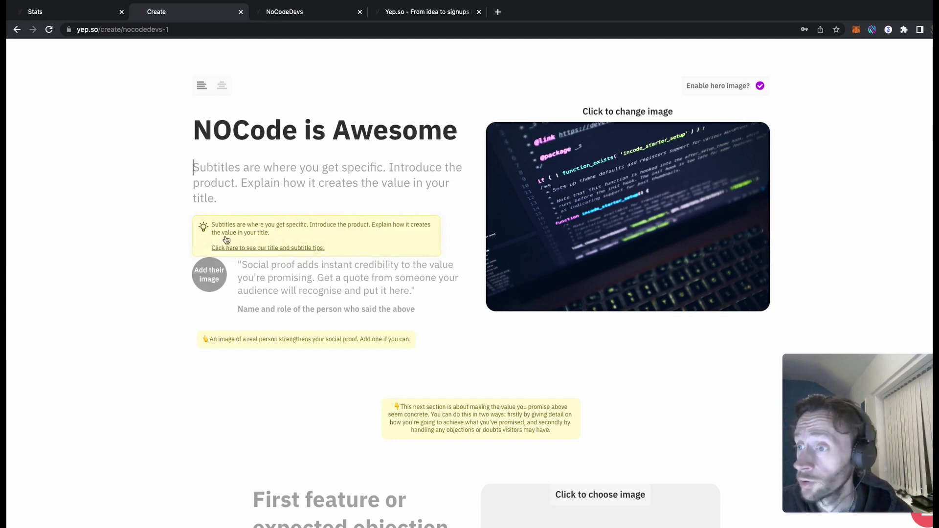
click(277, 249)
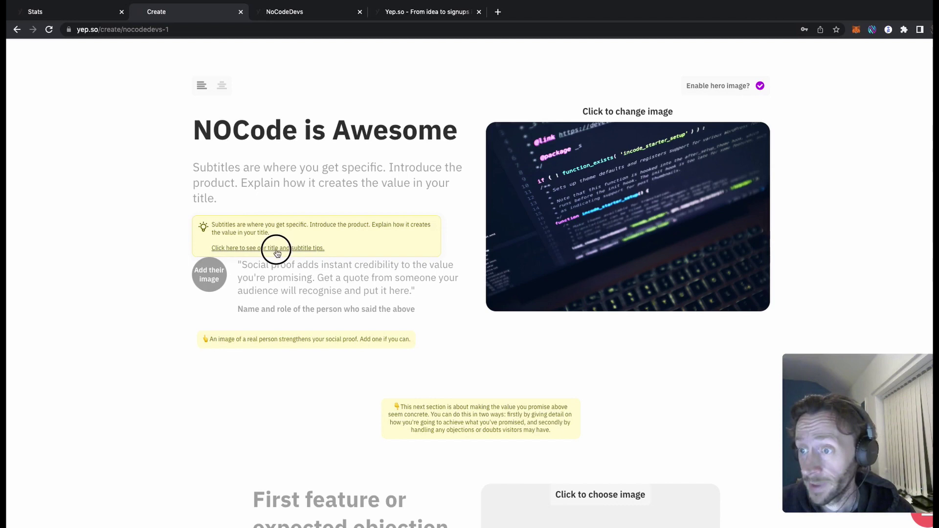
- Read through the title and subtitle writing tips panel, then close it
scroll(277, 252, down, 20)
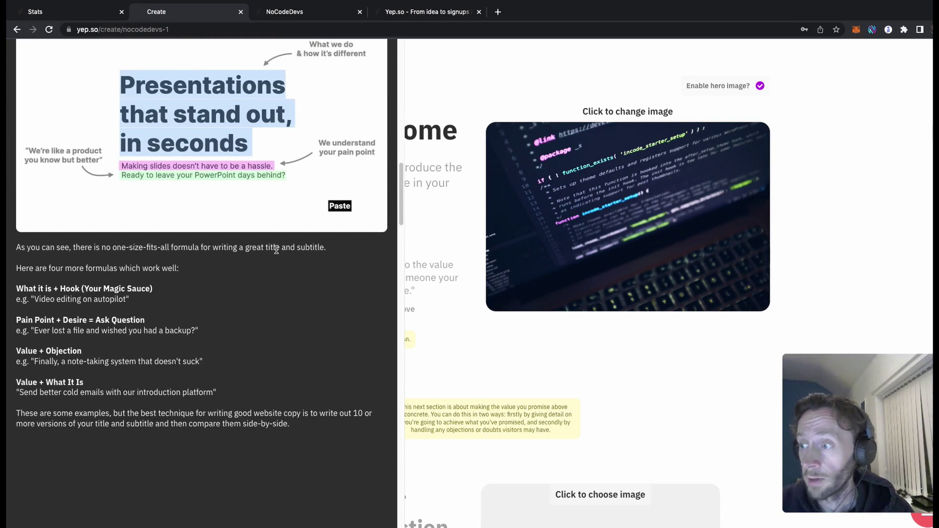
scroll(276, 250, up, 20)
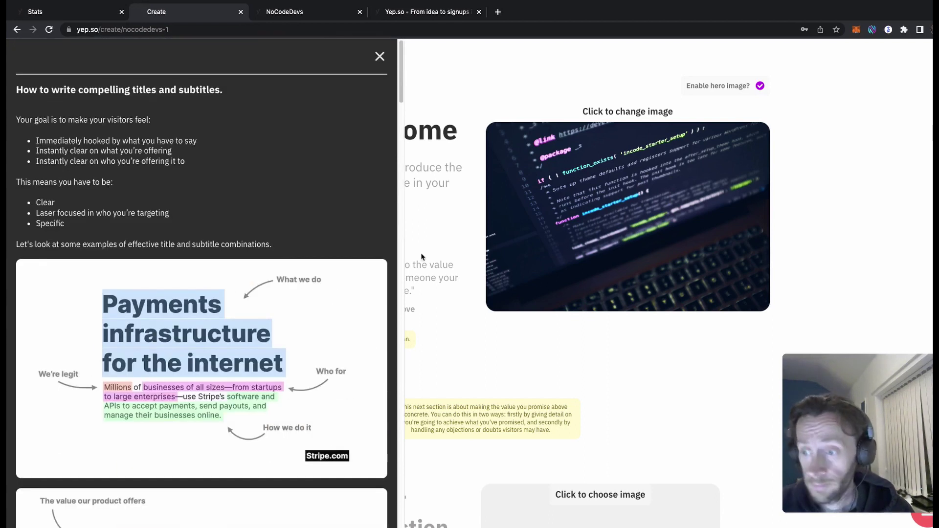
scroll(425, 245, down, 5)
click(380, 57)
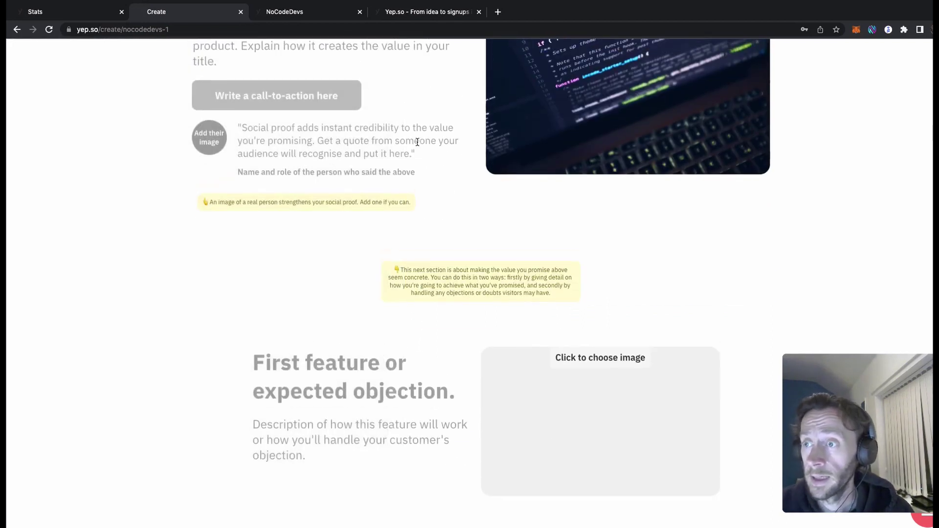
scroll(417, 142, up, 4)
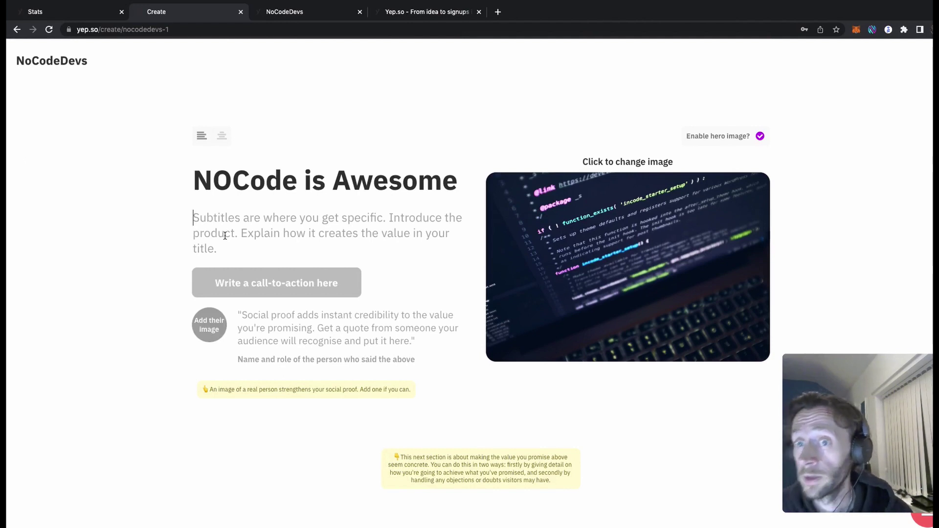
- Paste 'Build anything with NoCode' as subtitle and 'Sign ups' as the button label
text(Build anything with NoCode)
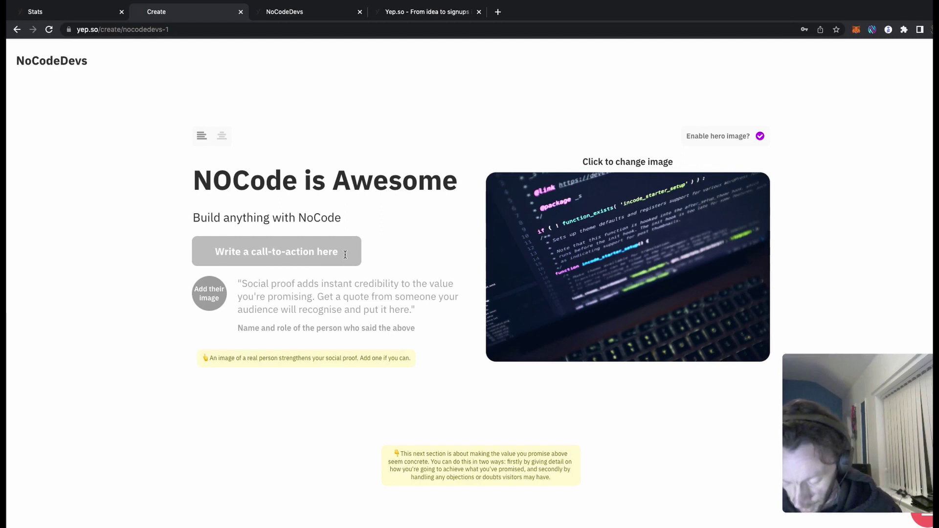
text(Sign ups)
click(317, 299)
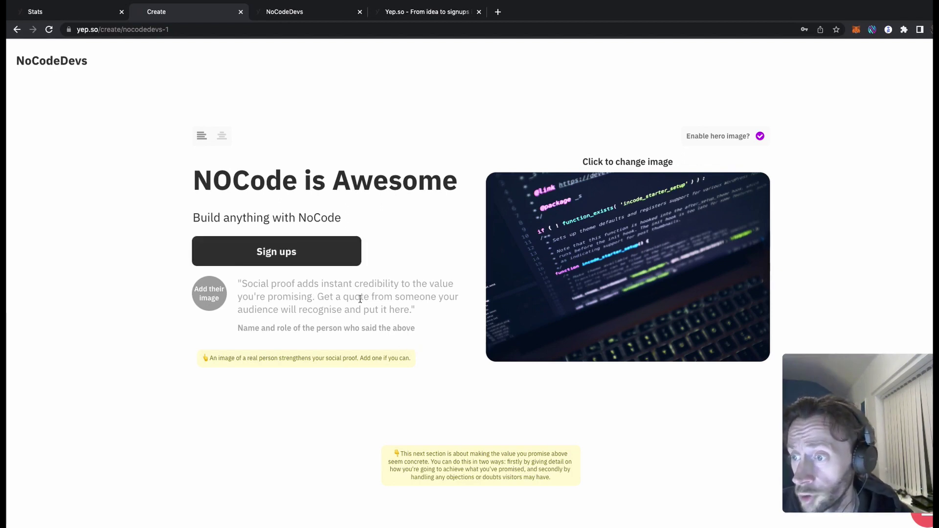
- Give the testimonial an avatar image, the quote 'Awesome product' and a social handle
click(213, 297)
scroll(455, 162, down, 5)
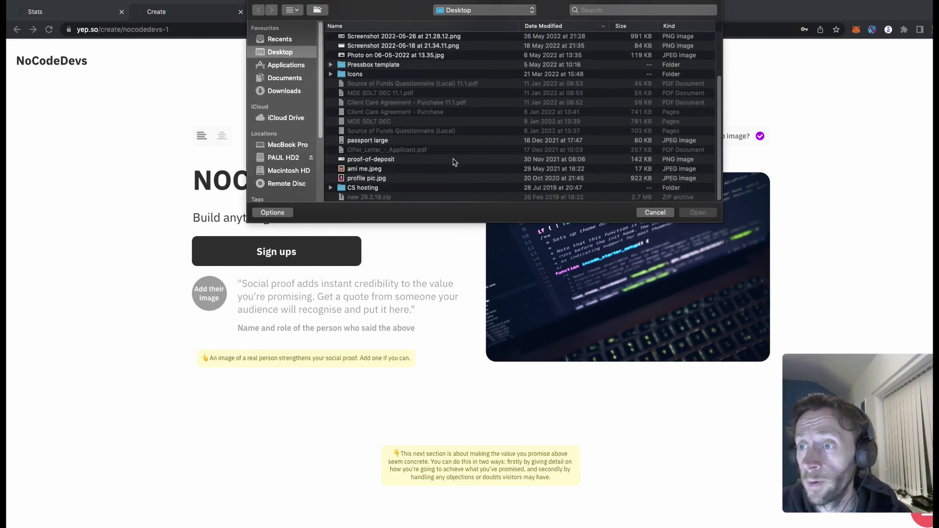
click(455, 168)
key(Return)
text(Awesome pri)
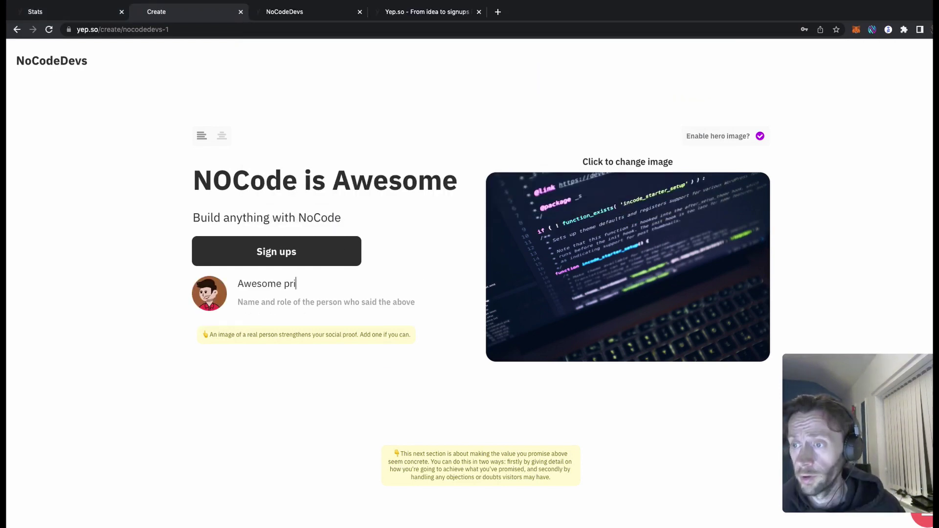
text(duct)
key(Tab)
text(@elonmusk)
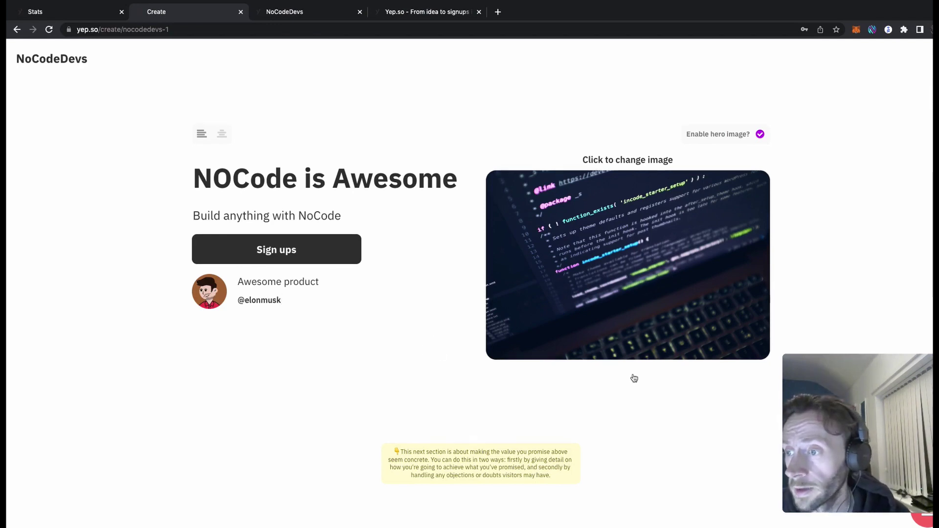
scroll(634, 378, down, 4)
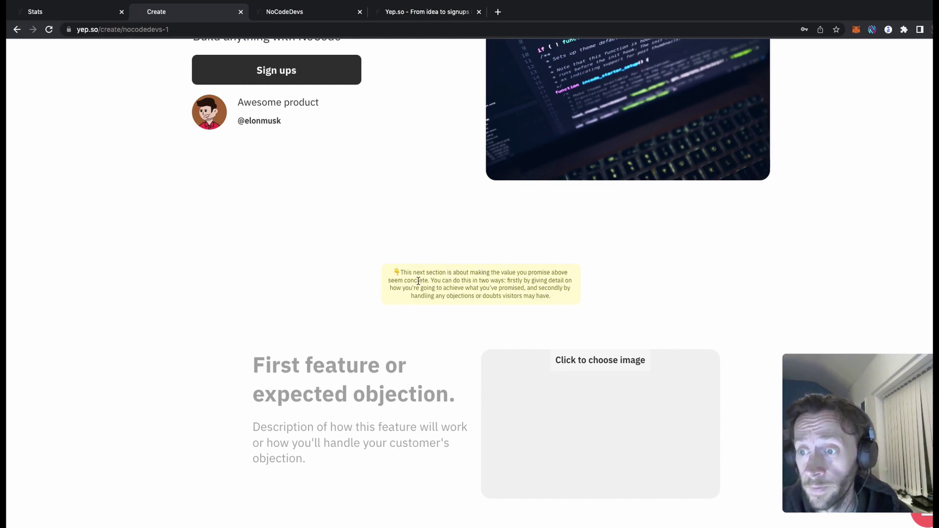
scroll(631, 299, down, 2)
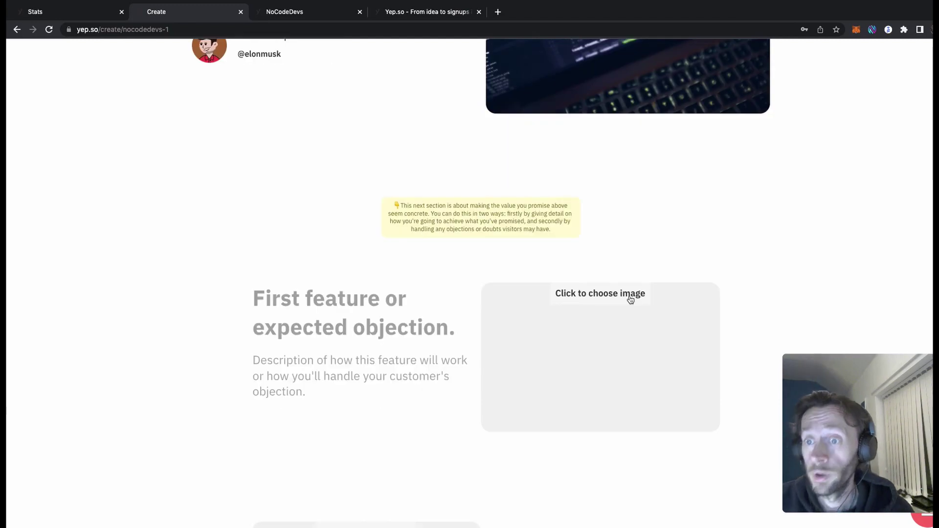
scroll(626, 315, up, 4)
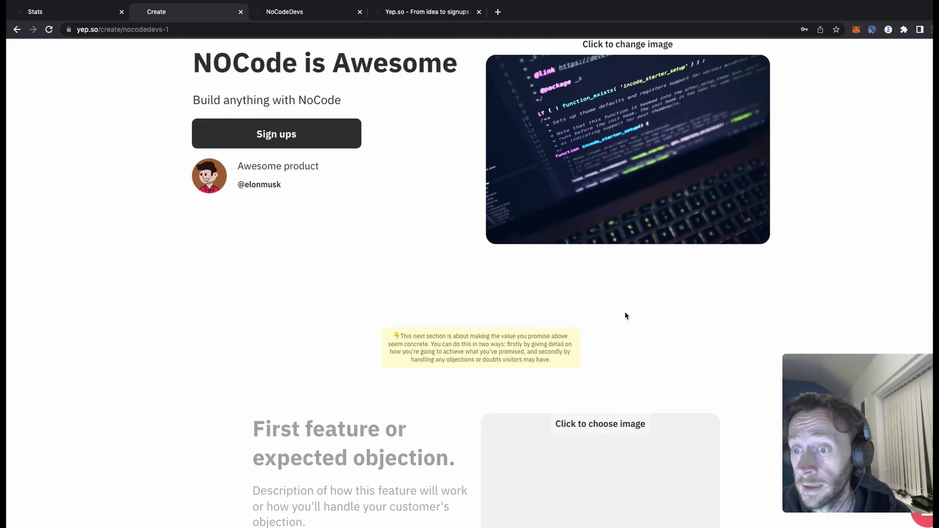
scroll(626, 316, down, 2)
scroll(702, 302, down, 9)
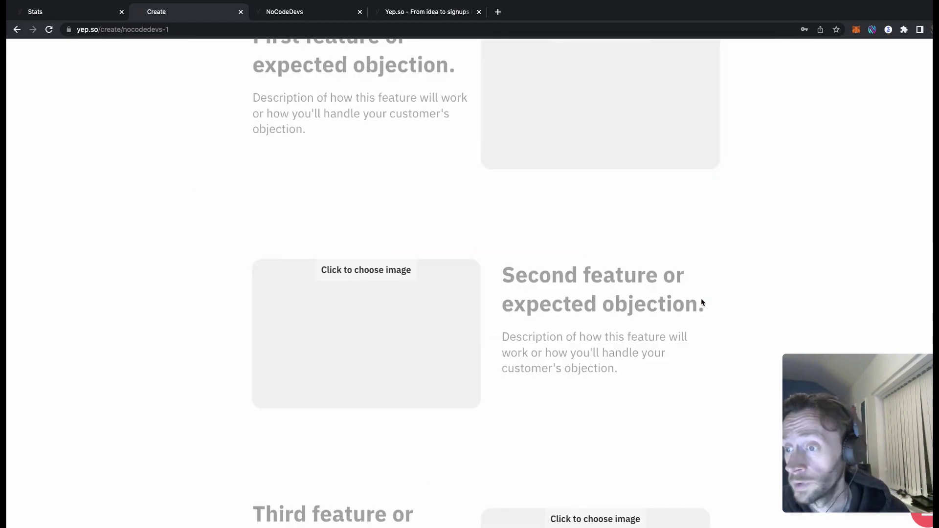
scroll(701, 299, down, 10)
scroll(702, 300, up, 20)
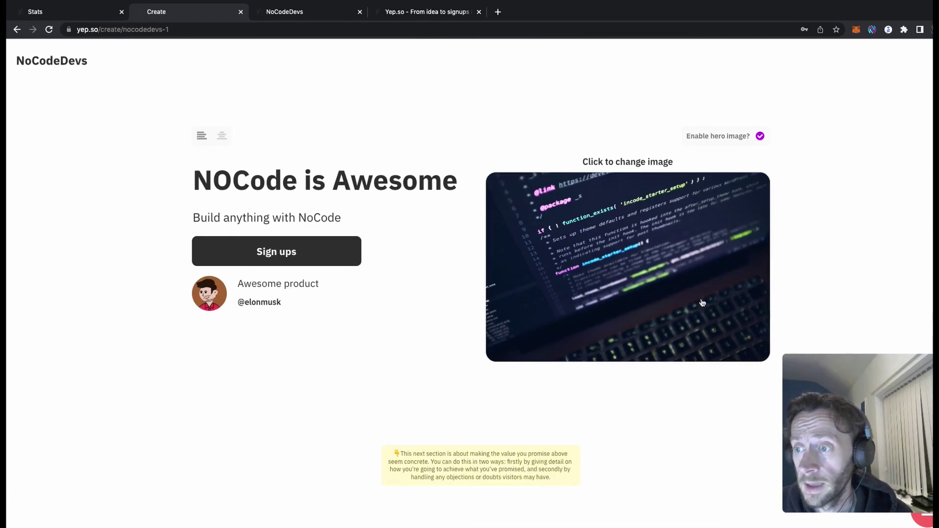
- Fill the first feature with heading 'fijhiufhi', test description text and an Unsplash coding photo
scroll(702, 300, down, 10)
click(346, 252)
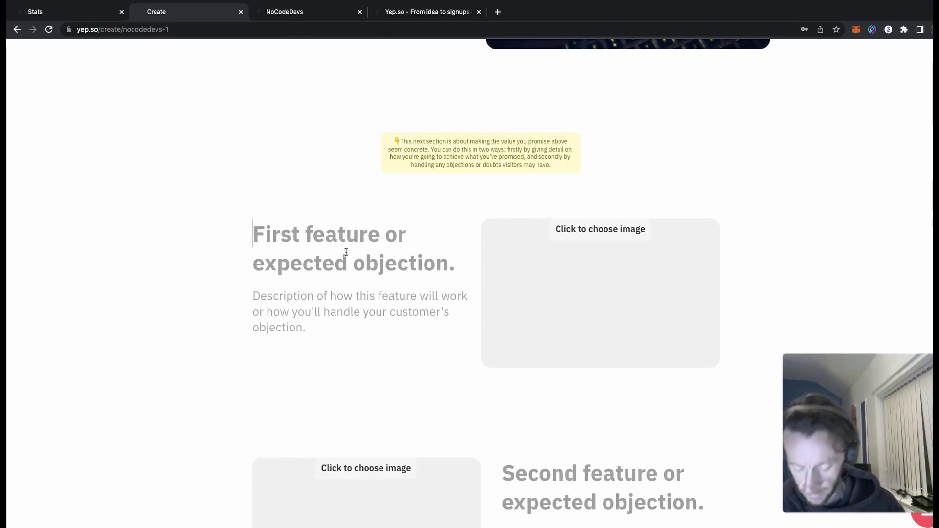
text(fijhiufhi)
click(343, 290)
text(frefertes)
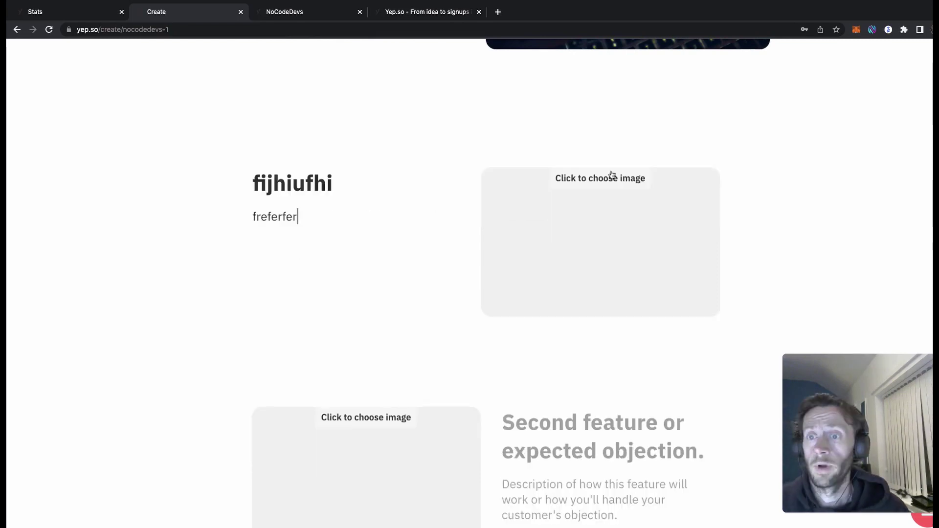
click(607, 179)
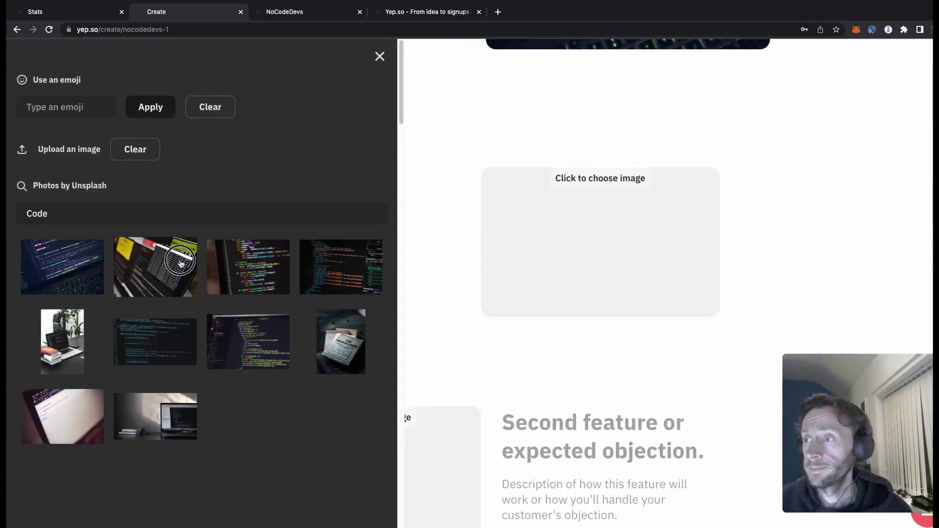
click(341, 342)
scroll(653, 371, down, 10)
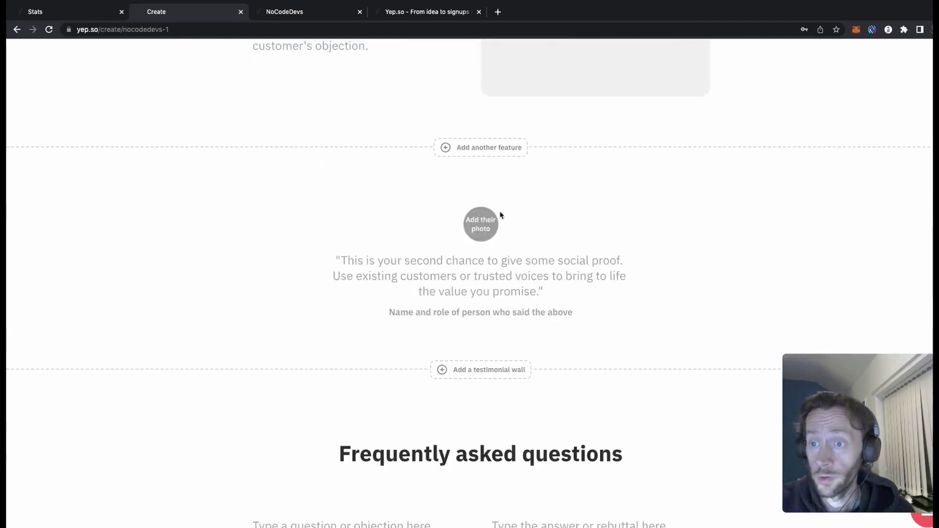
- Save an FAQ entry 'Why use nocode?' answered 'Cheaper and faster'
scroll(561, 306, down, 6)
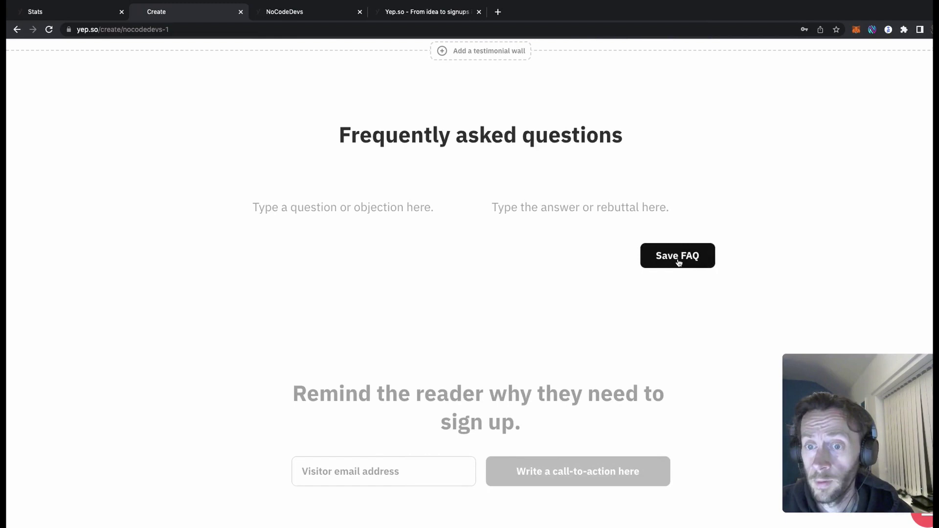
click(397, 207)
text(Why use )
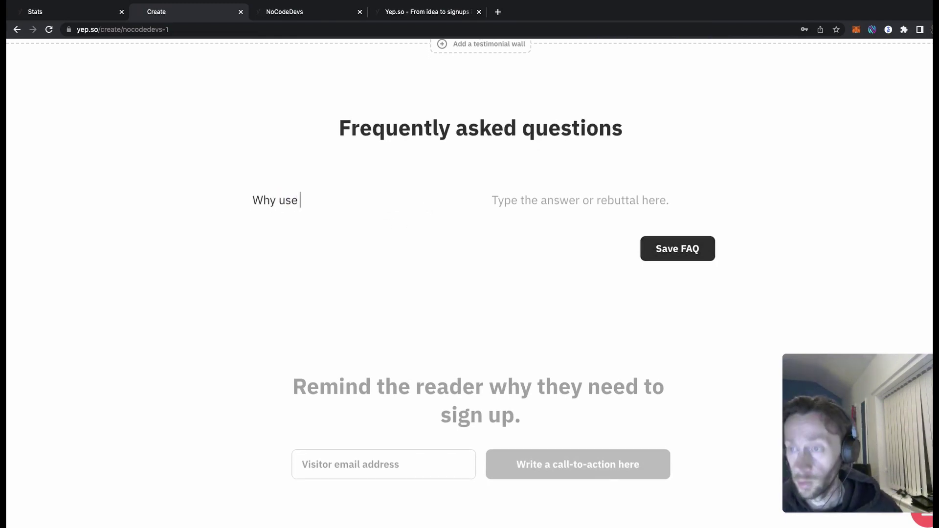
text(nocode?)
key(Tab)
text(Cheape)
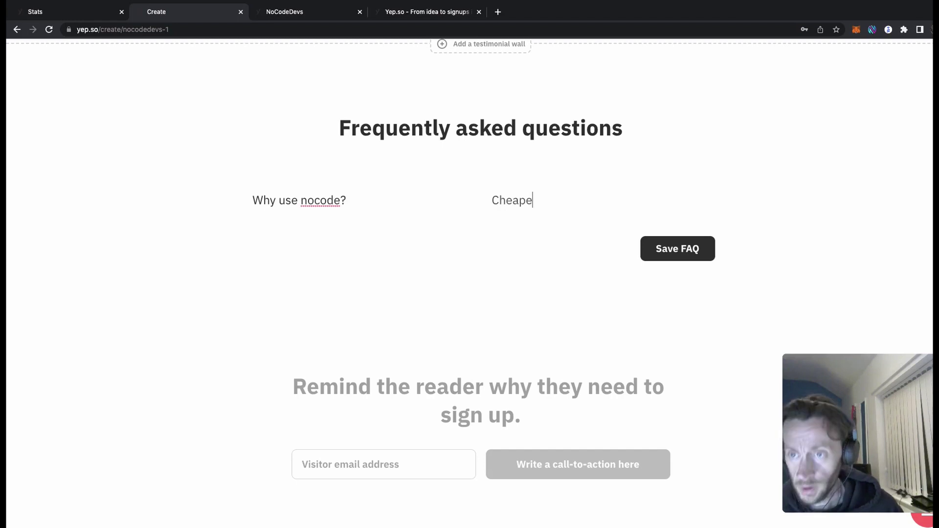
text(r and faster)
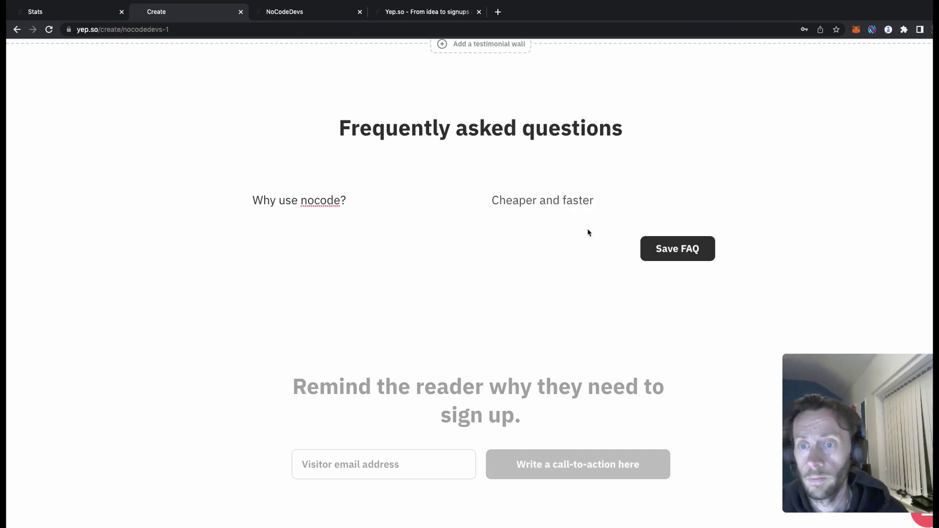
click(650, 238)
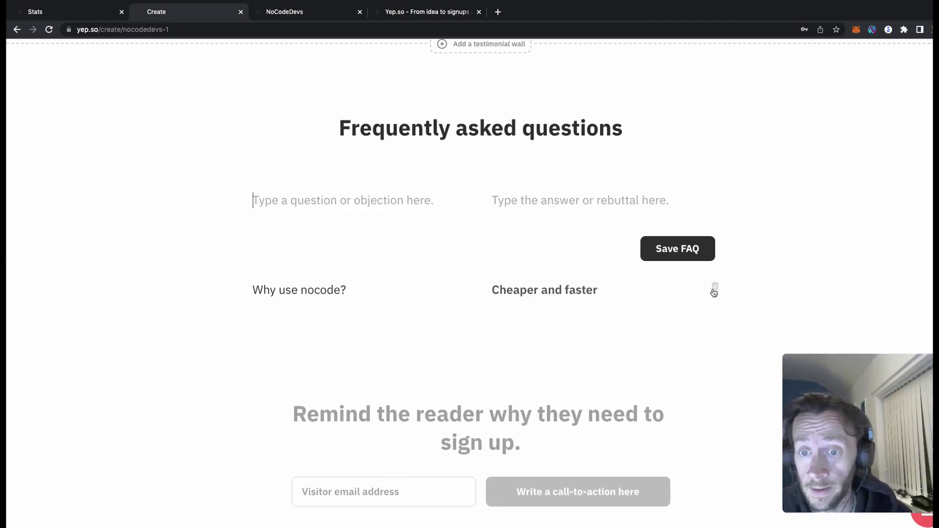
- Write the sign-up section heading 'Please sign up for more info', correcting the typo
scroll(749, 266, down, 9)
scroll(750, 267, up, 4)
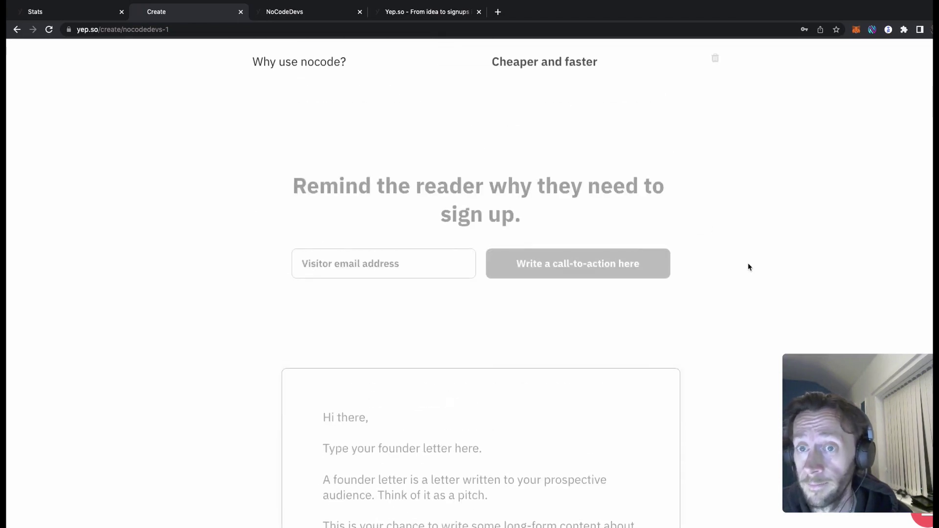
scroll(750, 267, up, 4)
scroll(742, 268, down, 4)
click(536, 239)
text(Ple)
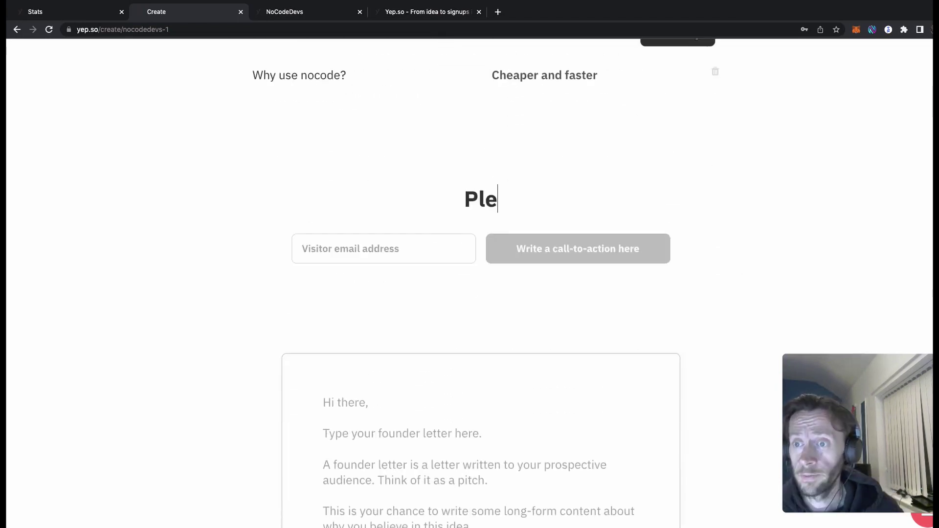
text(ase sign up fop)
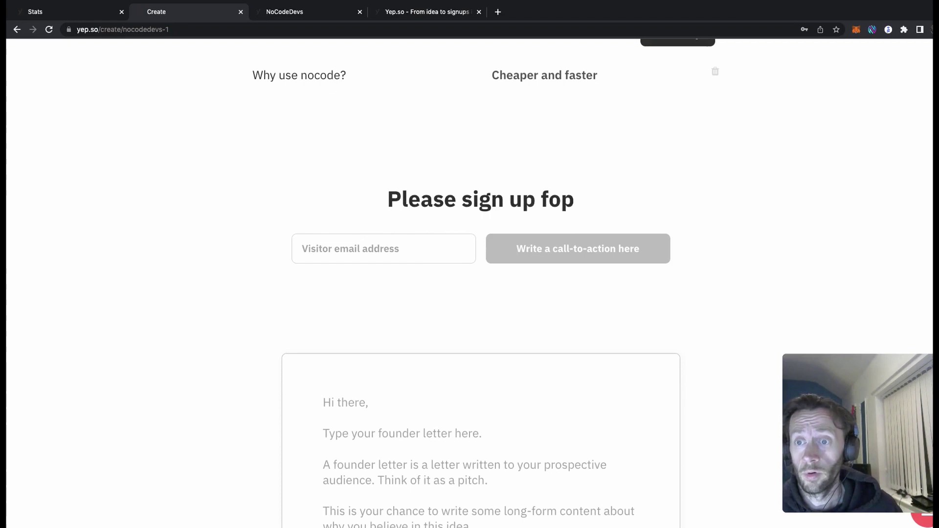
key(BackSpace)
text(r more infor)
- Label the call-to-action button 'sign up' and return to the top of the page
click(578, 248)
text(sign )
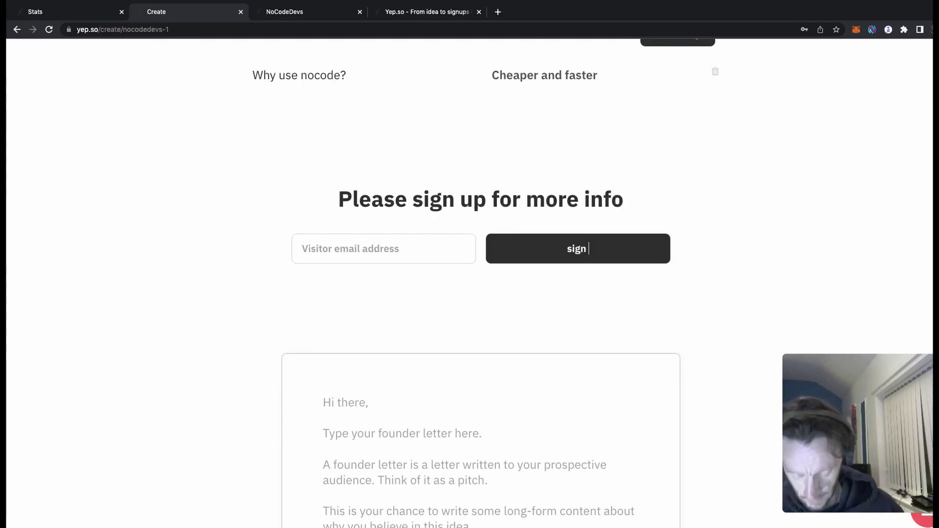
text(up)
key(Tab)
scroll(546, 328, down, 4)
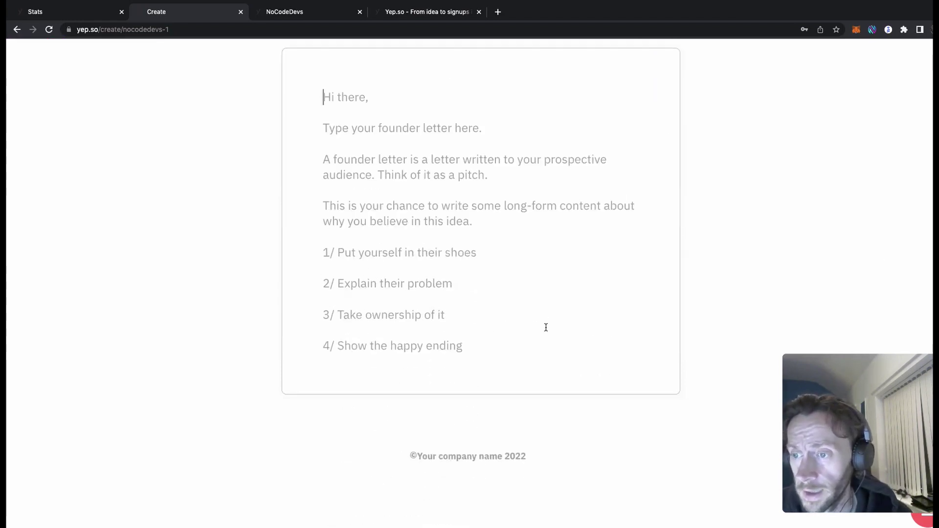
scroll(560, 327, up, 18)
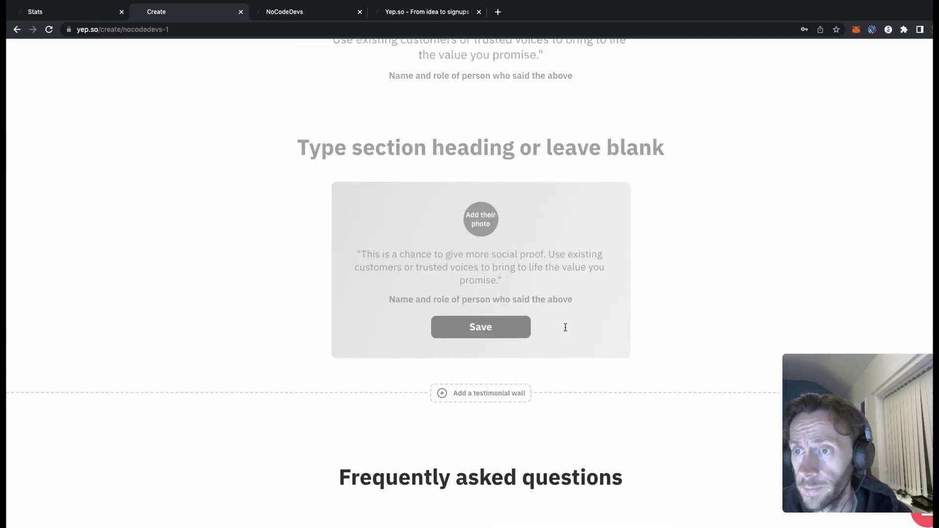
scroll(566, 328, up, 10)
scroll(567, 331, up, 4)
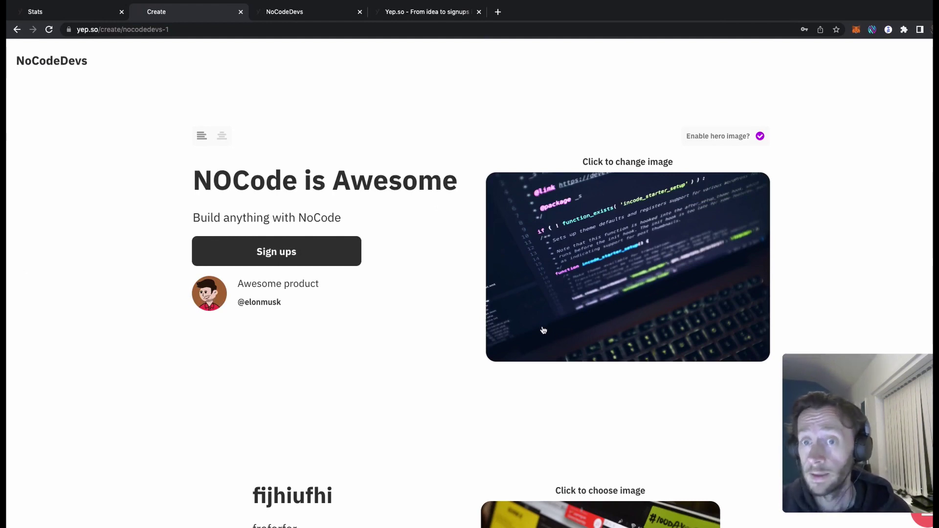
scroll(546, 325, down, 2)
scroll(550, 321, up, 2)
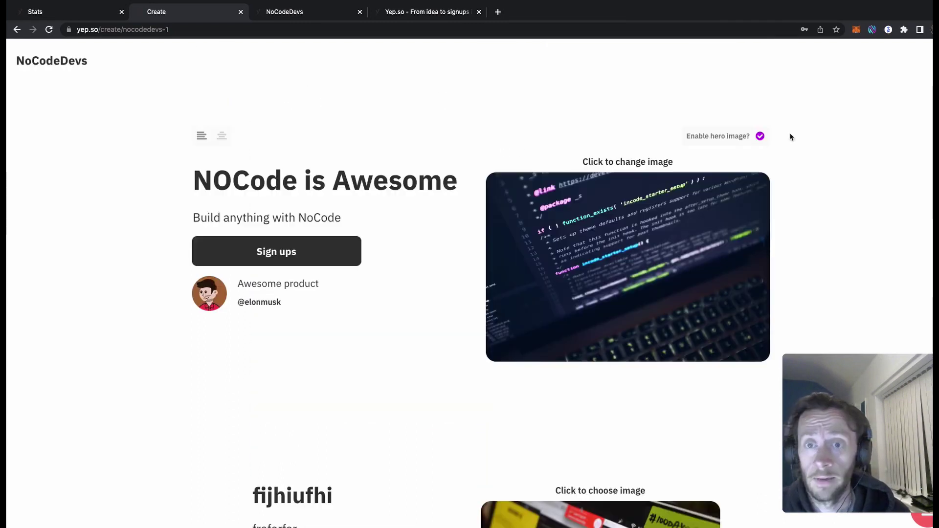
- In page settings, set the button and logo colour to purple #9816f8
click(923, 55)
click(924, 55)
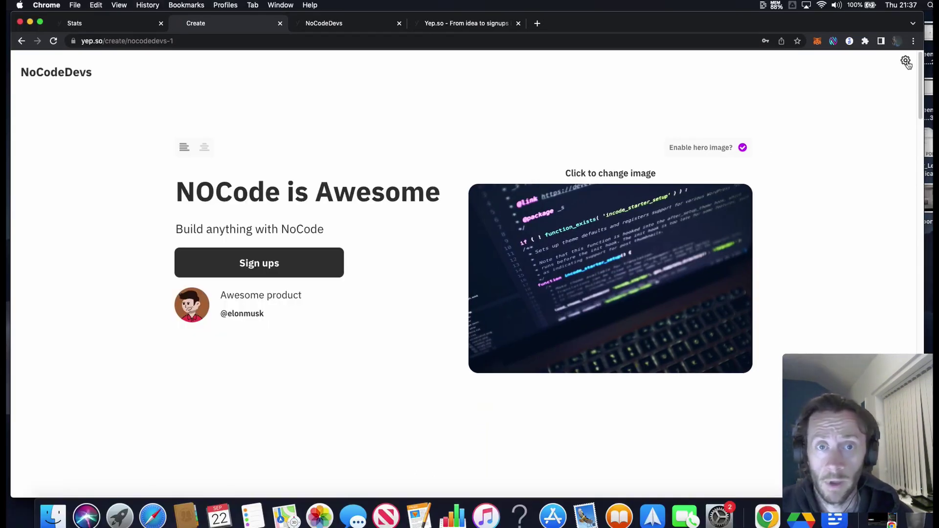
click(906, 61)
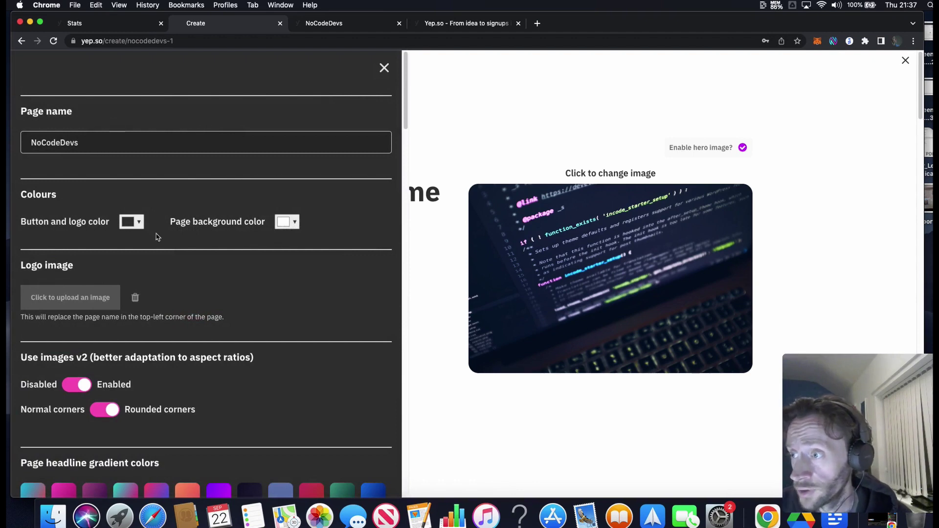
click(142, 224)
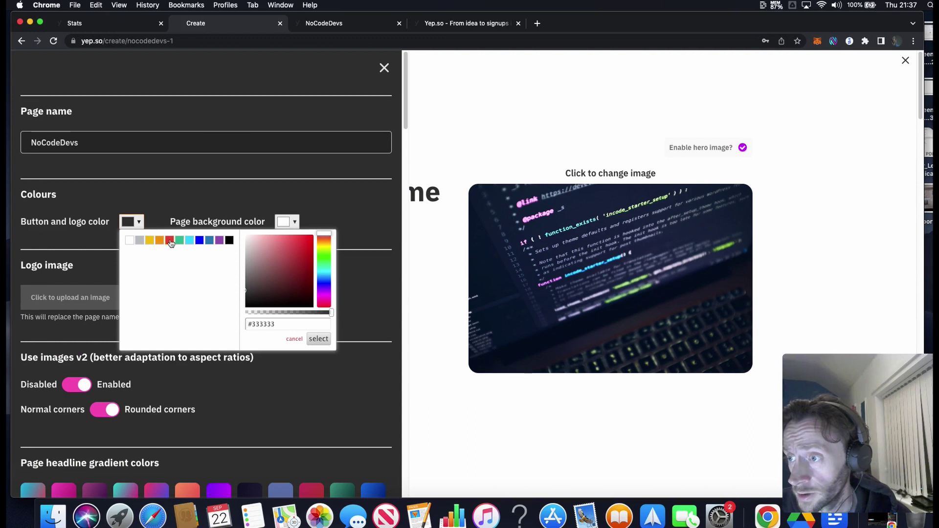
click(324, 289)
click(305, 235)
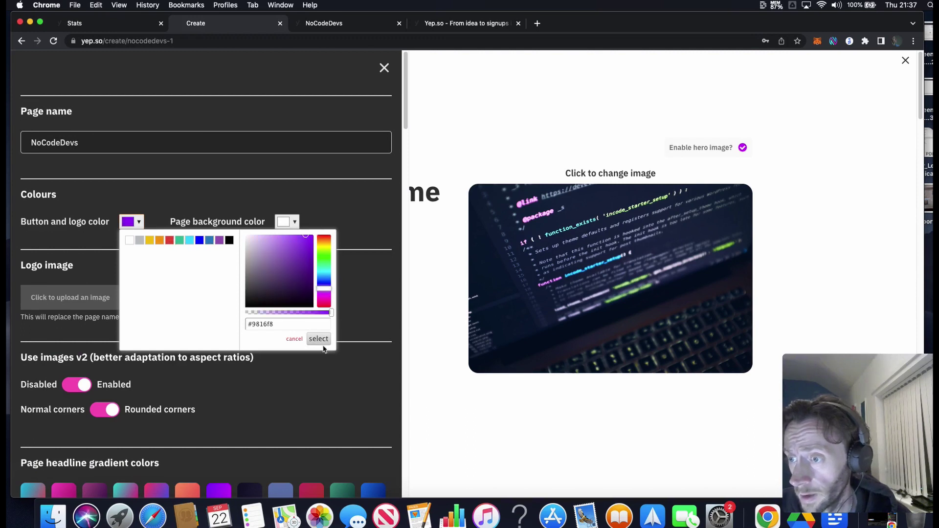
click(322, 341)
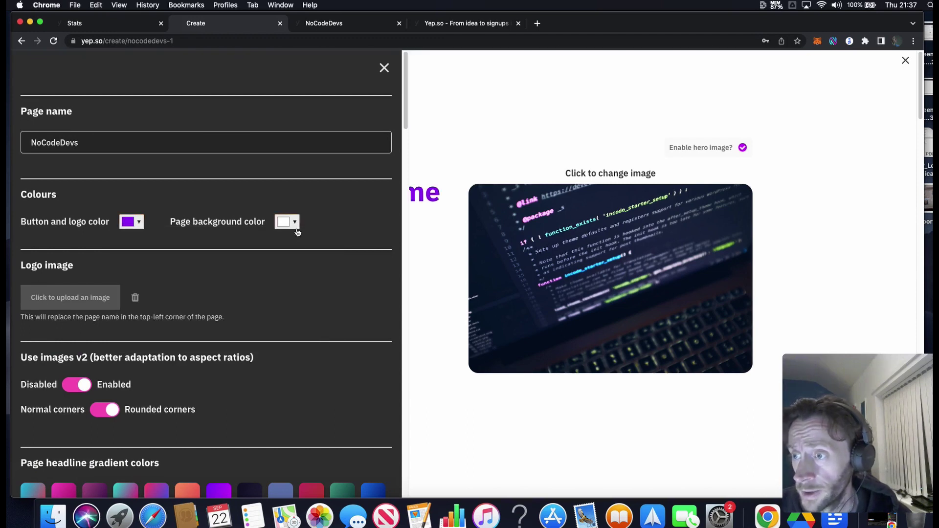
- Try a light grey page background, then set it back to white
click(295, 224)
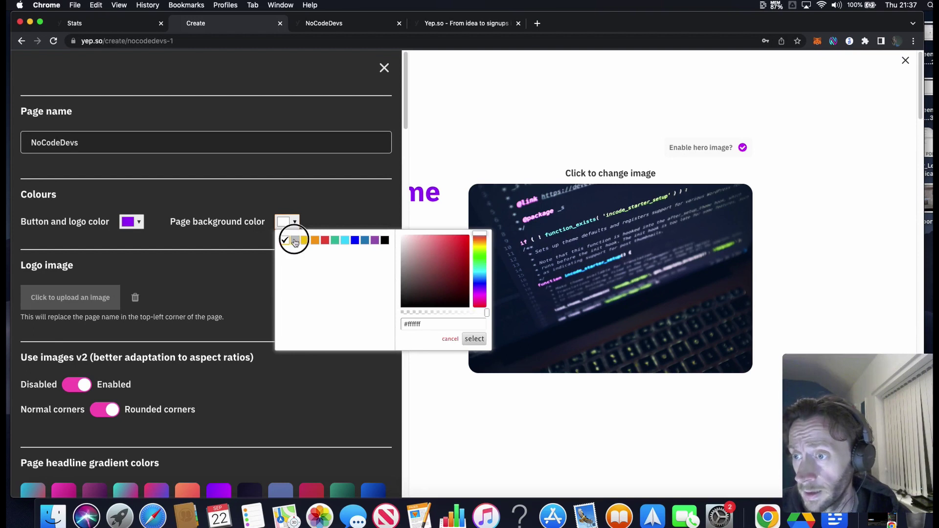
click(289, 237)
click(294, 224)
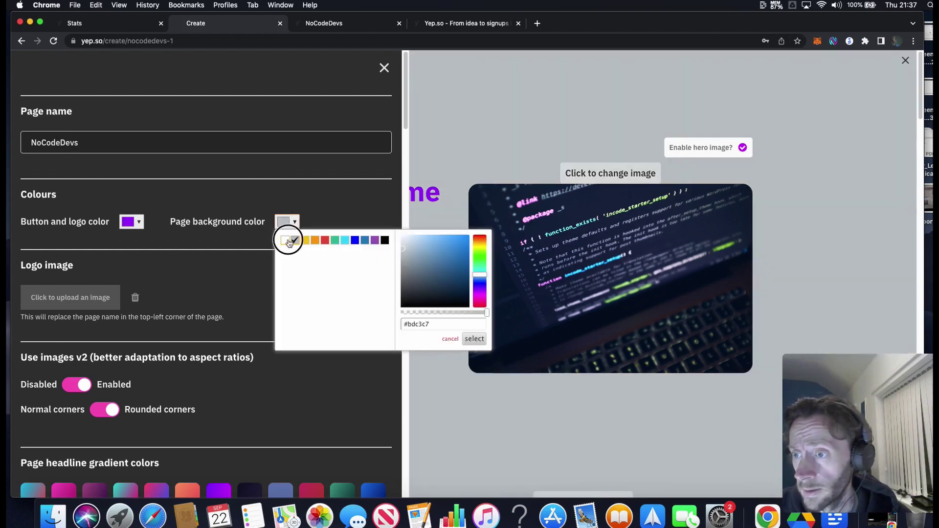
click(288, 238)
- Toggle the image corner style and leave images with rounded corners
scroll(196, 240, down, 3)
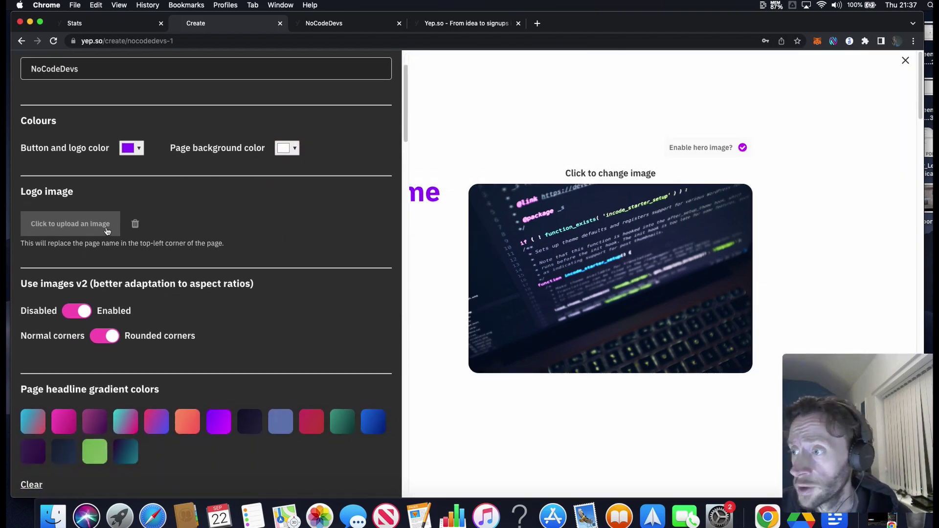
scroll(287, 260, down, 3)
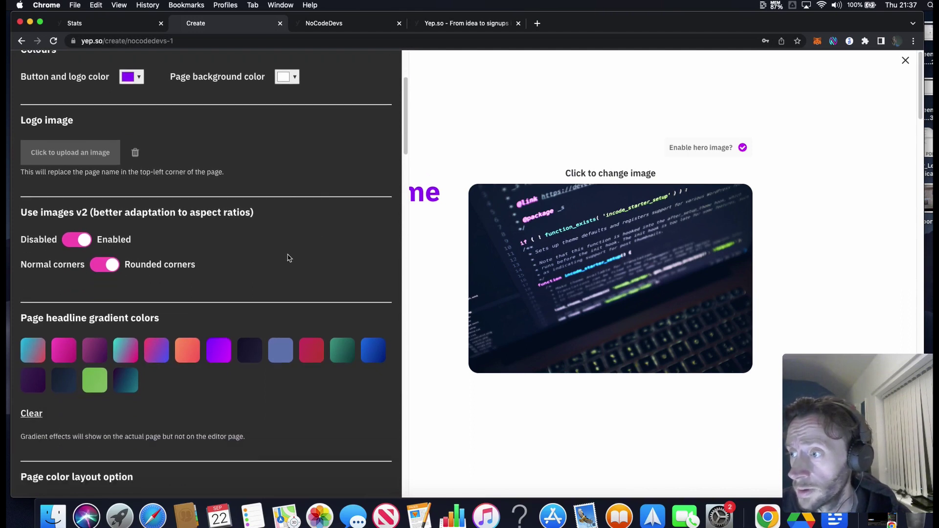
click(99, 266)
click(104, 264)
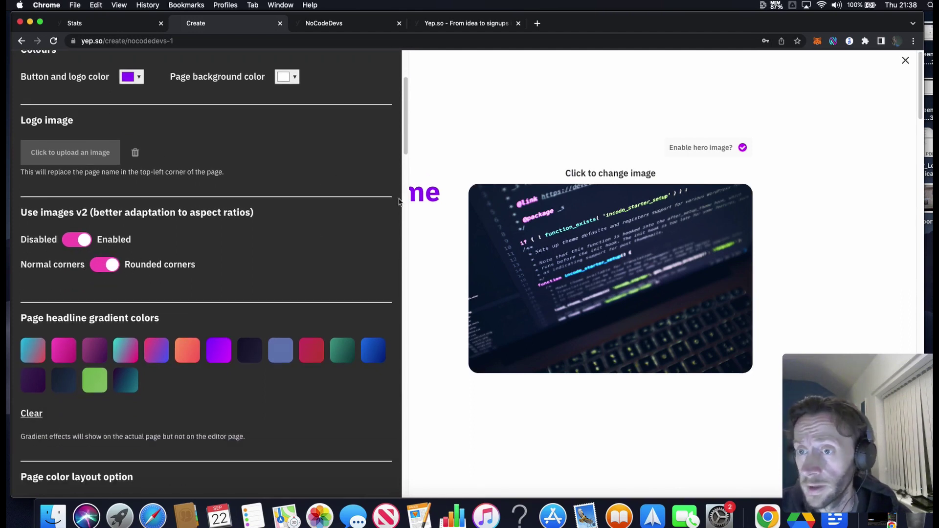
click(106, 266)
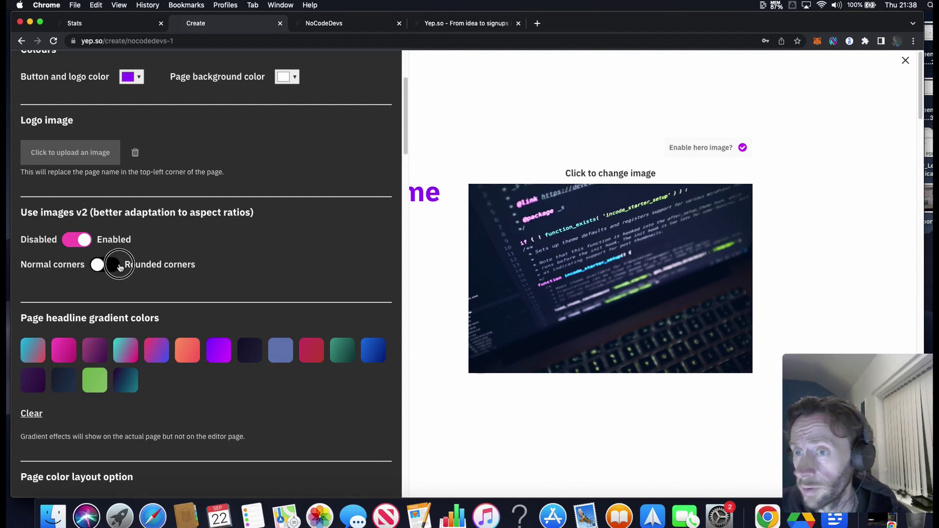
click(120, 267)
- Apply the teal gradient to the page headline and make the browser full screen
scroll(325, 238, down, 6)
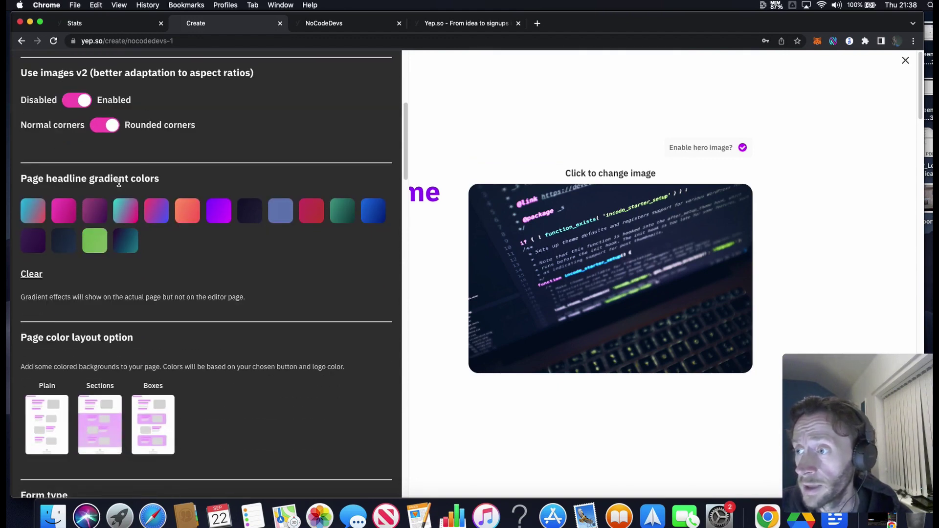
click(126, 211)
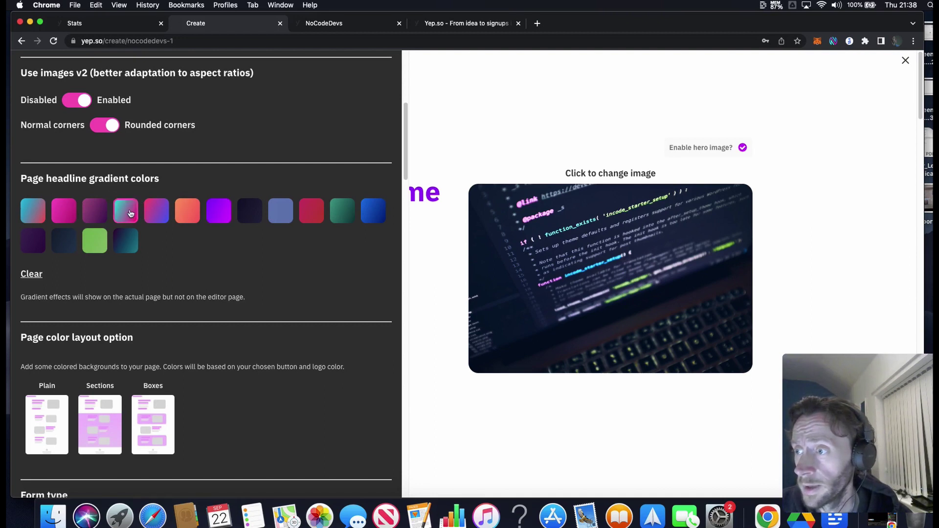
key(ctrl+super+f)
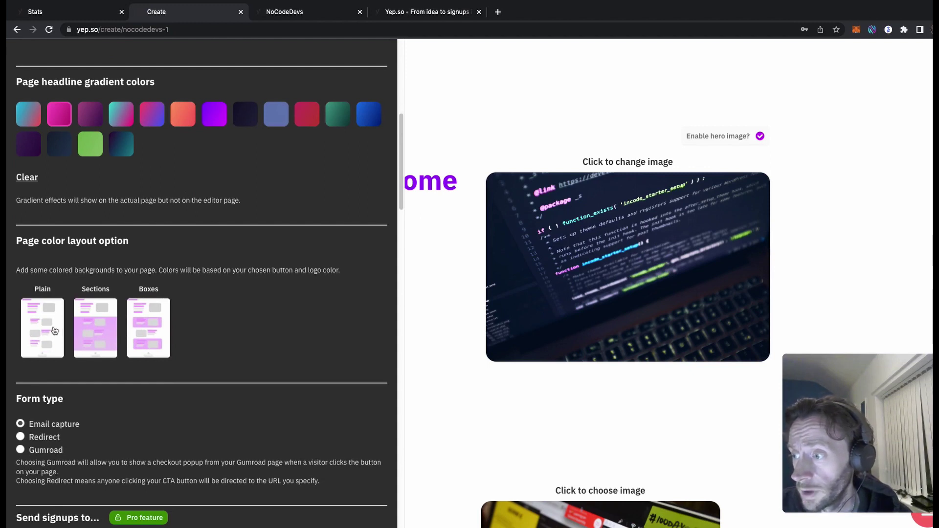
- Switch the page colour layout to Boxes, giving sections lavender backgrounds
click(154, 325)
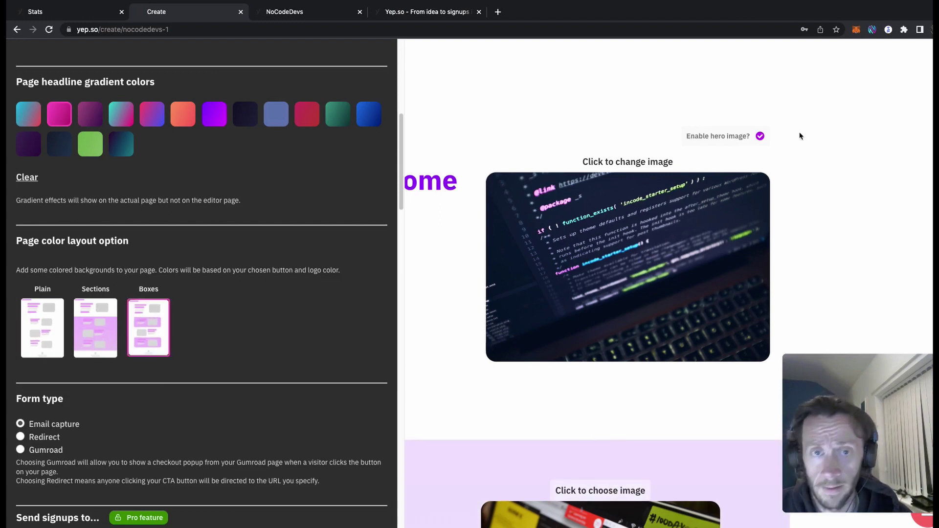
scroll(467, 199, down, 15)
scroll(468, 199, down, 12)
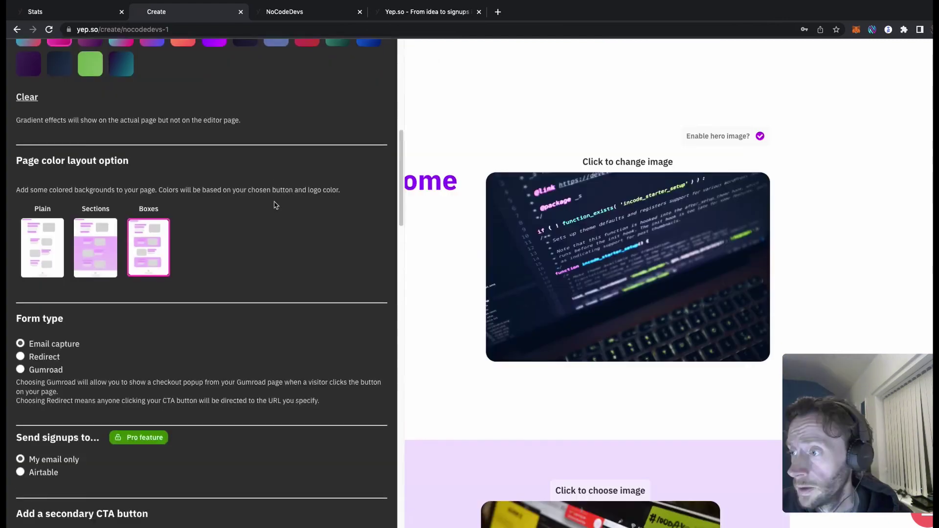
scroll(275, 205, down, 1)
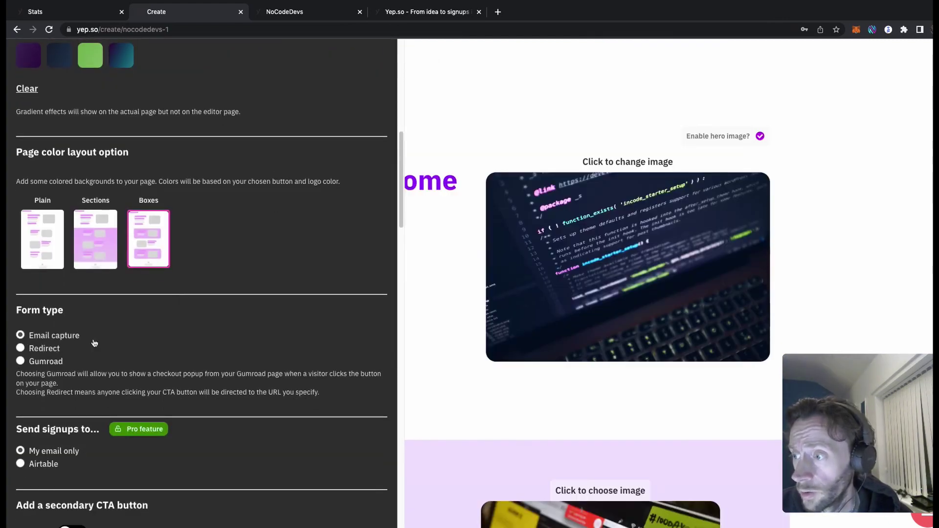
- Try sending sign-ups to Airtable, then settle on sending them to my email only
scroll(293, 279, down, 5)
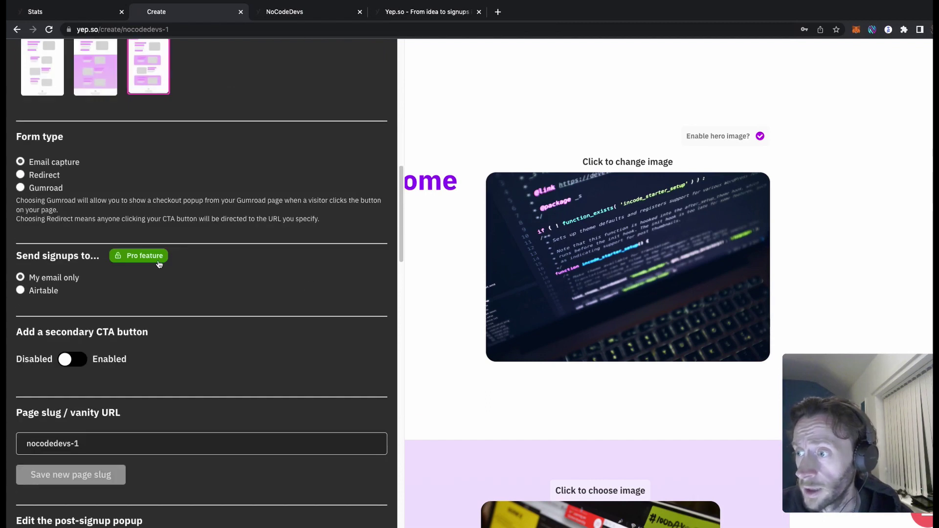
click(20, 291)
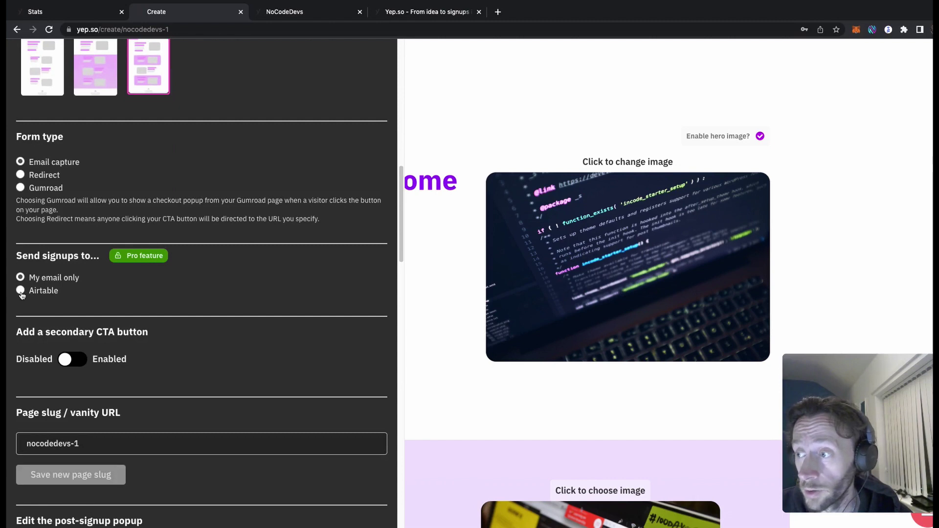
click(20, 278)
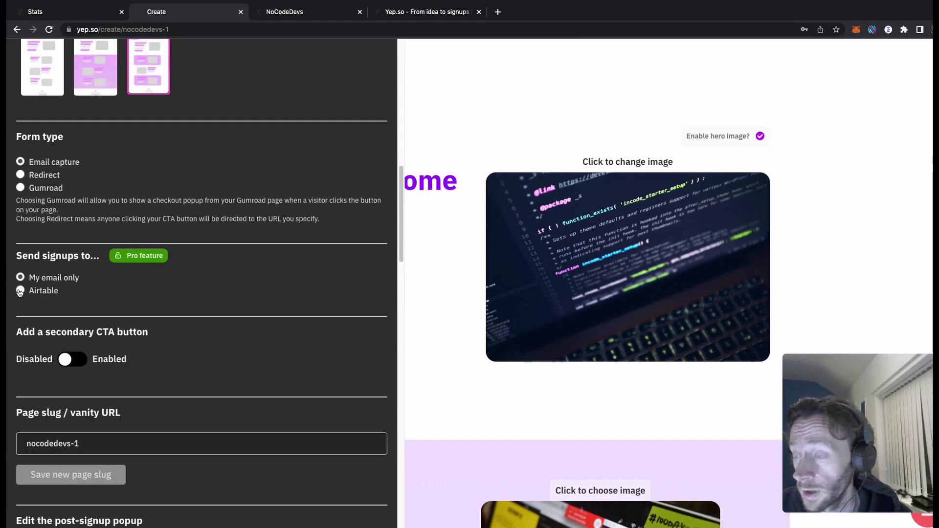
click(20, 290)
scroll(7, 303, down, 2)
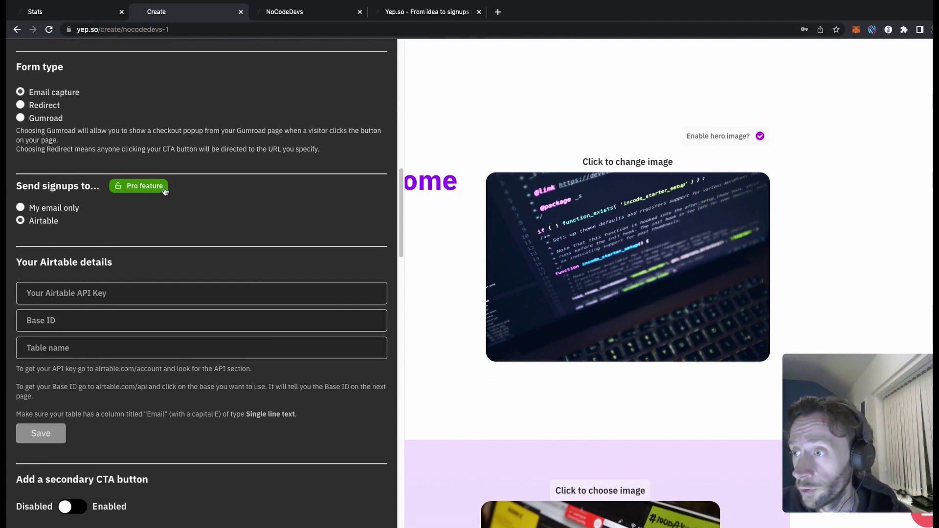
click(20, 207)
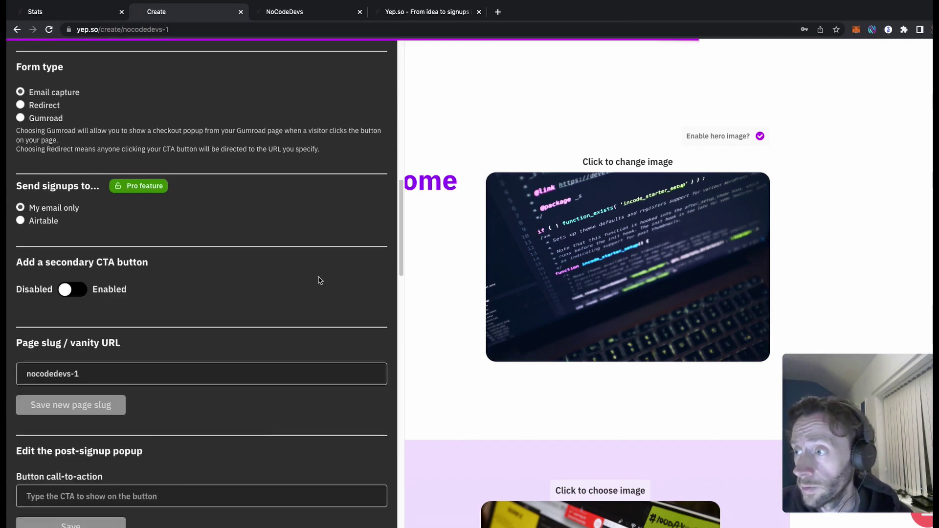
- Scroll through the remaining page settings, including Conversation starters and Donations
scroll(320, 279, down, 3)
scroll(320, 279, up, 2)
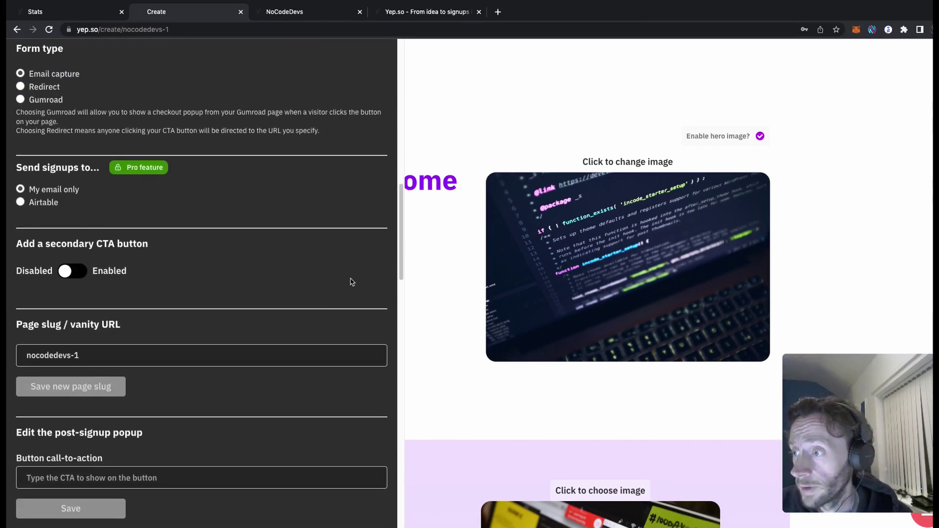
scroll(376, 268, down, 5)
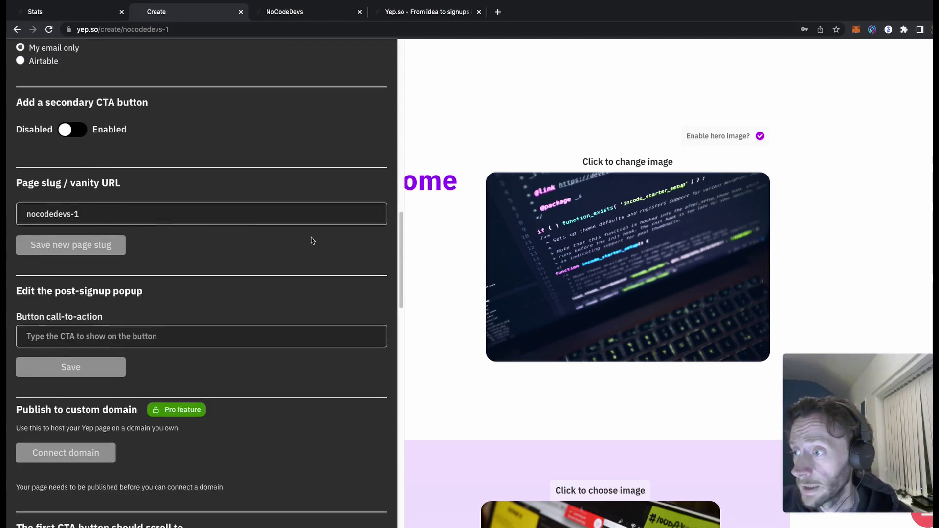
scroll(320, 242, down, 15)
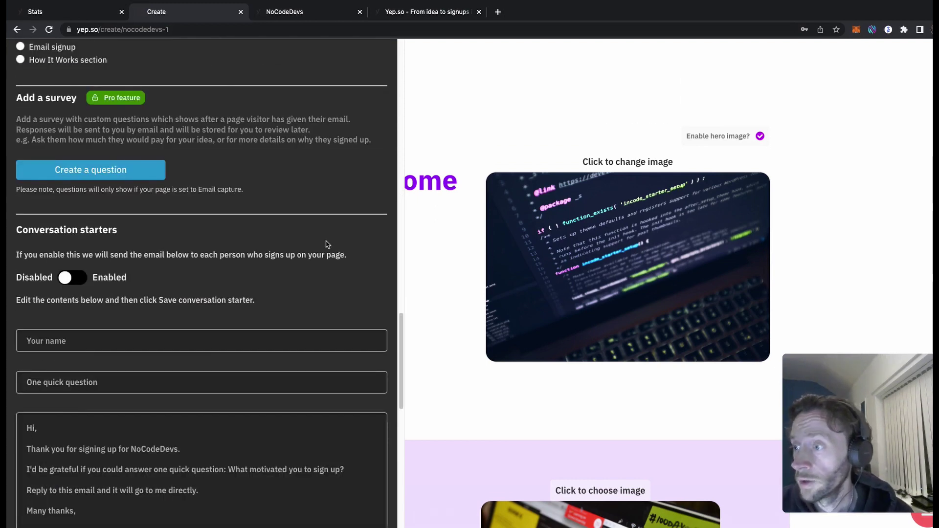
scroll(113, 269, down, 1)
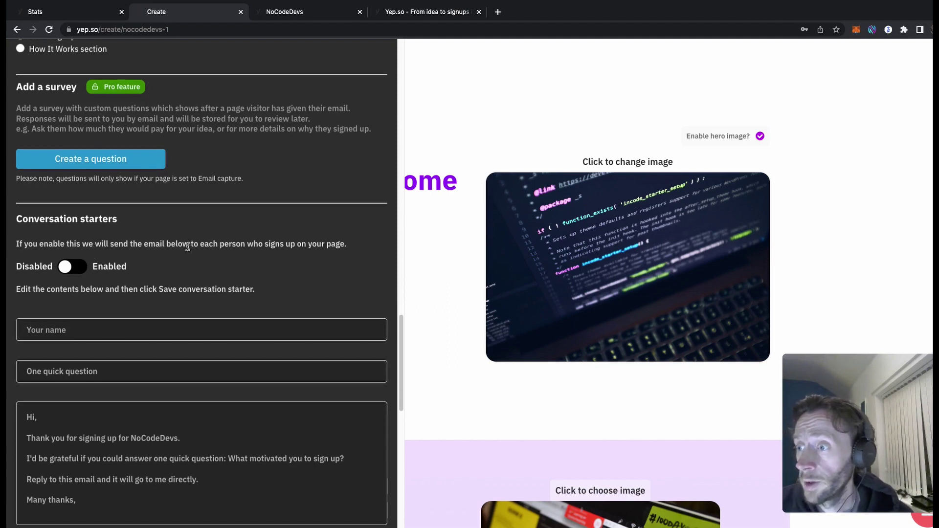
scroll(348, 255, down, 5)
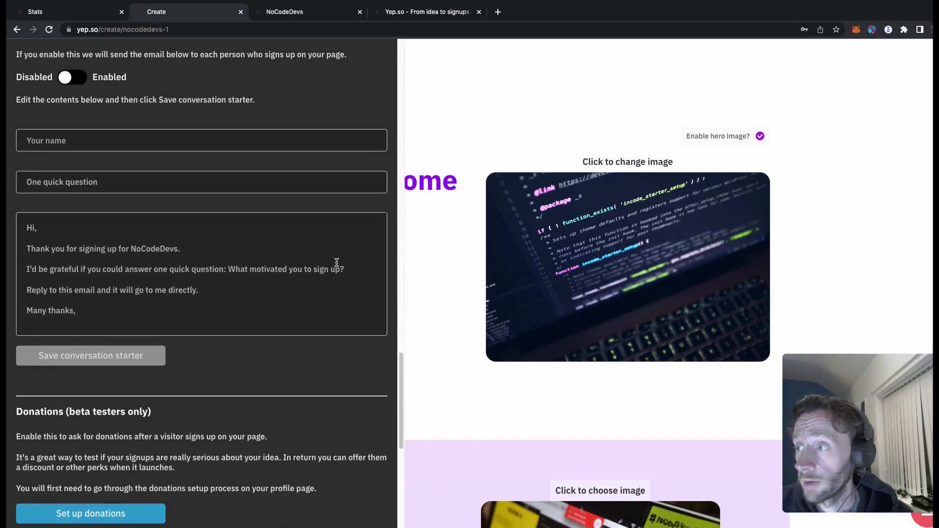
scroll(337, 263, down, 1)
scroll(333, 266, up, 3)
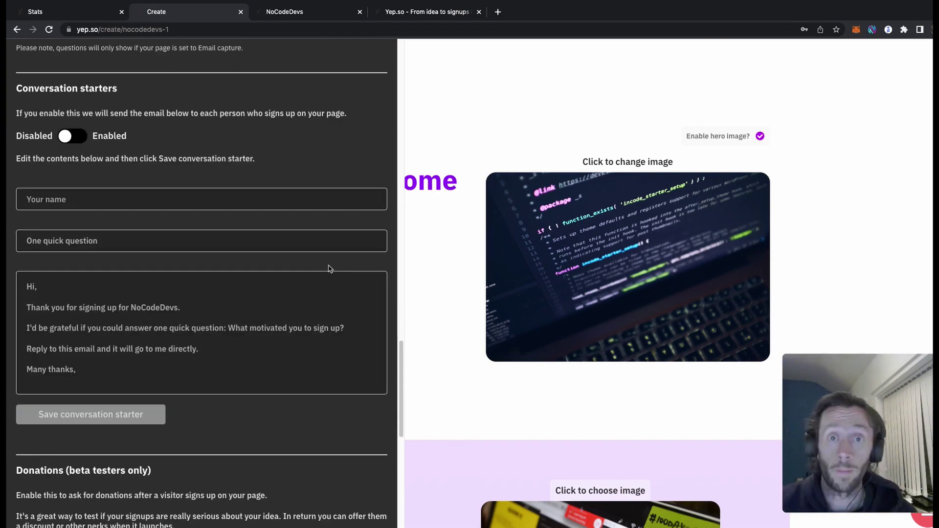
scroll(297, 270, down, 1)
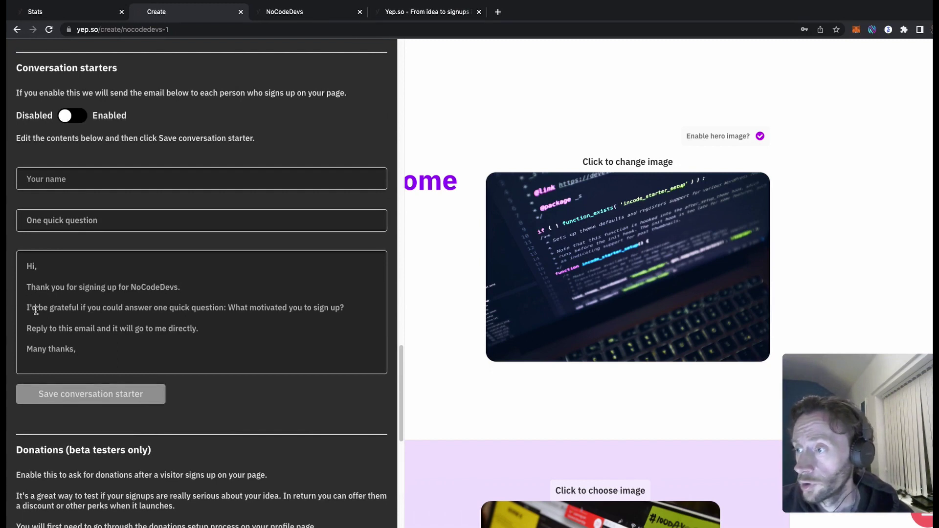
scroll(299, 243, down, 10)
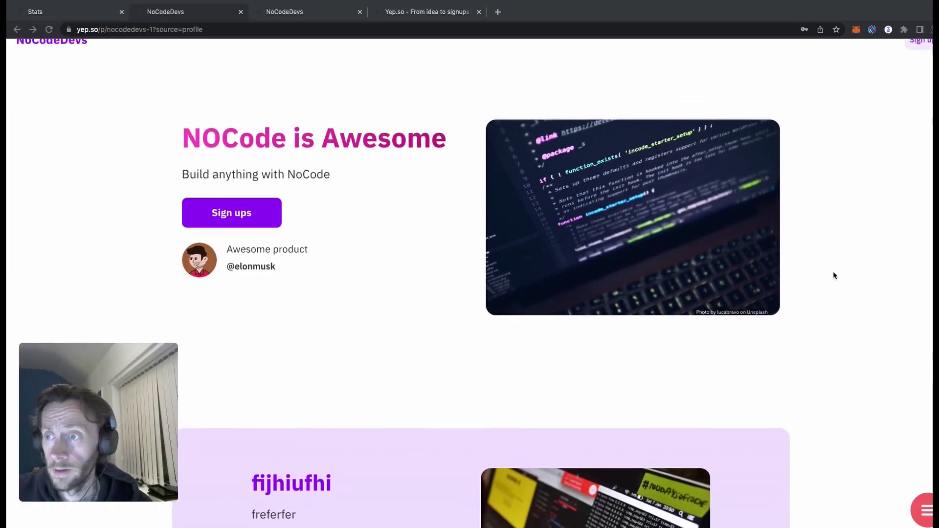
- Publish the page as Public (everyone) from the yep action menu
scroll(834, 303, down, 15)
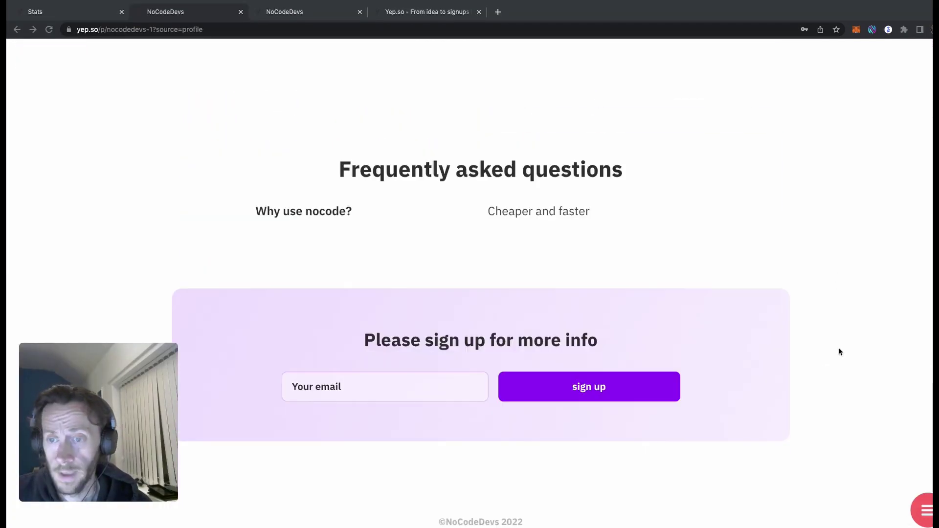
click(928, 511)
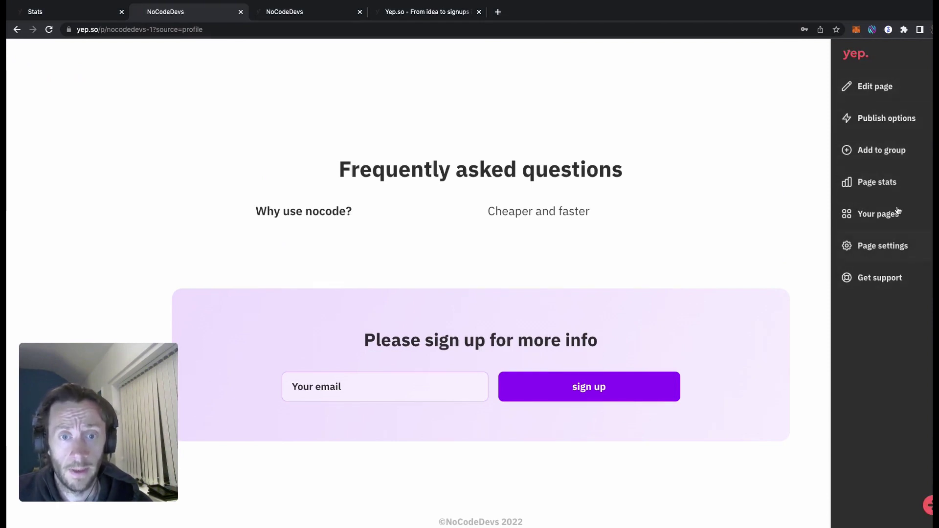
click(894, 122)
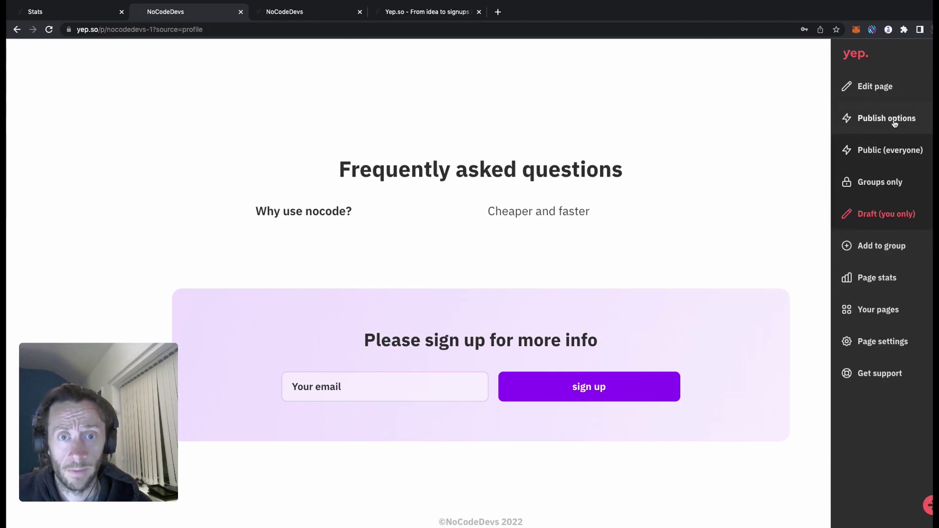
click(896, 152)
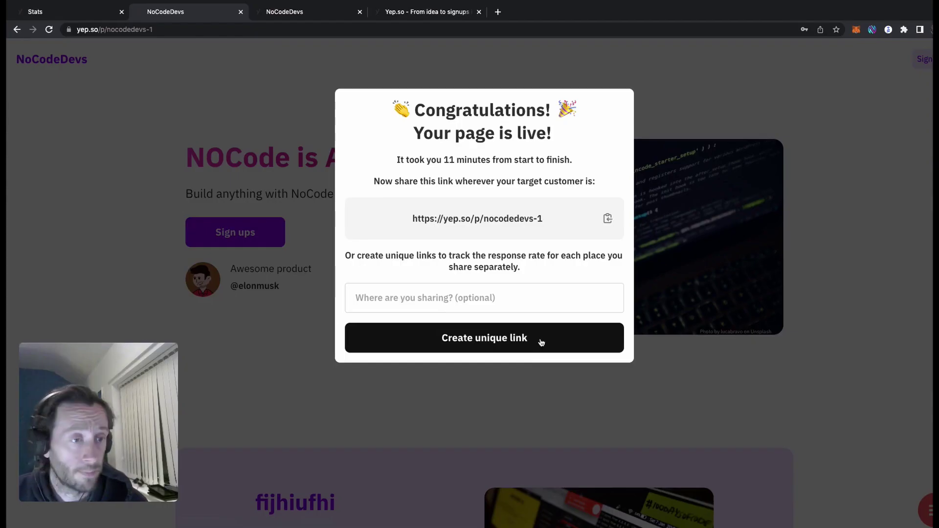
- Dismiss the congratulations message and go through Your pages to the Ideas board
click(752, 313)
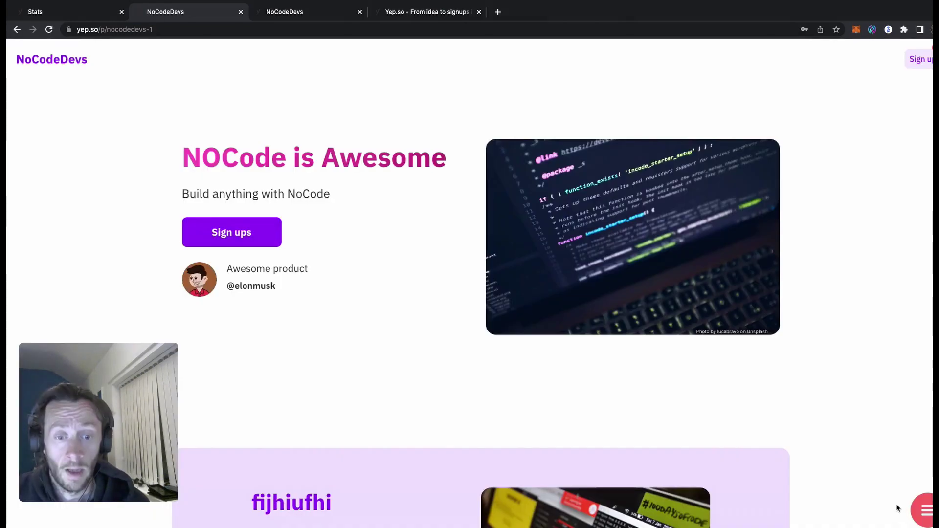
click(921, 510)
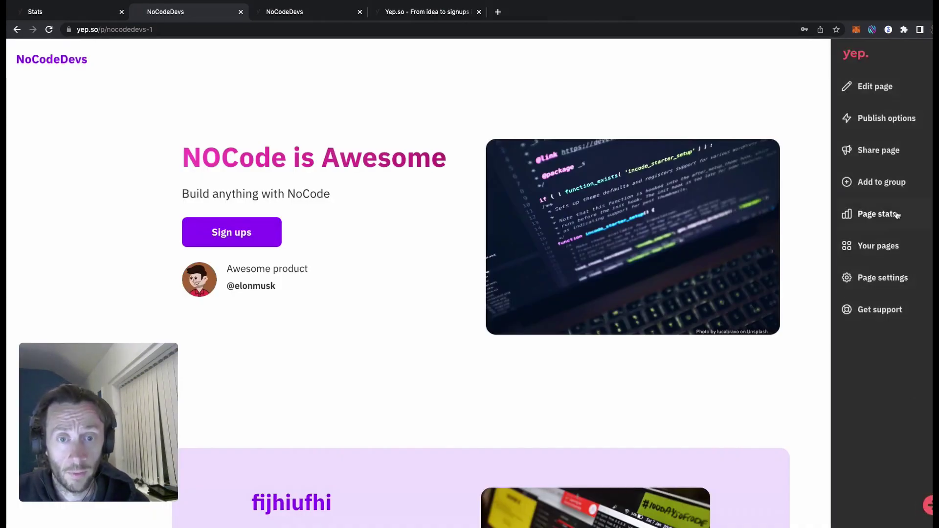
click(897, 253)
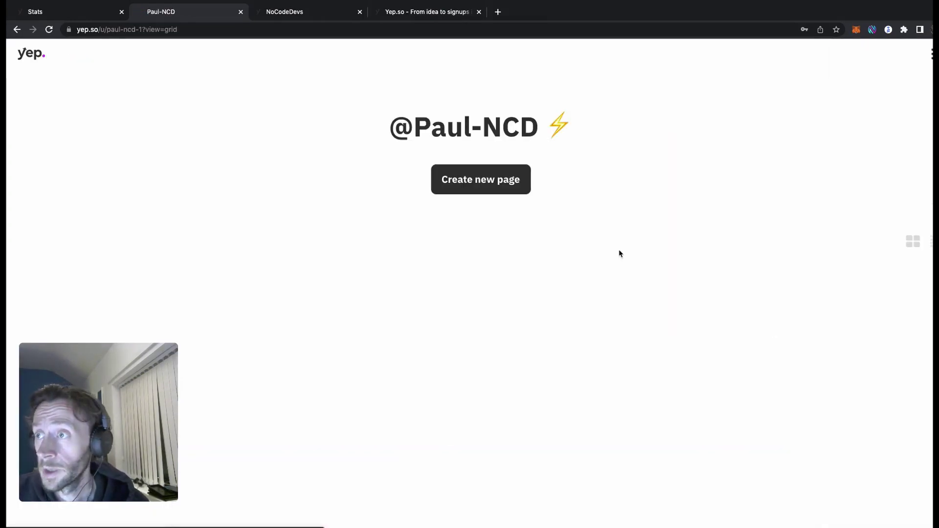
click(932, 54)
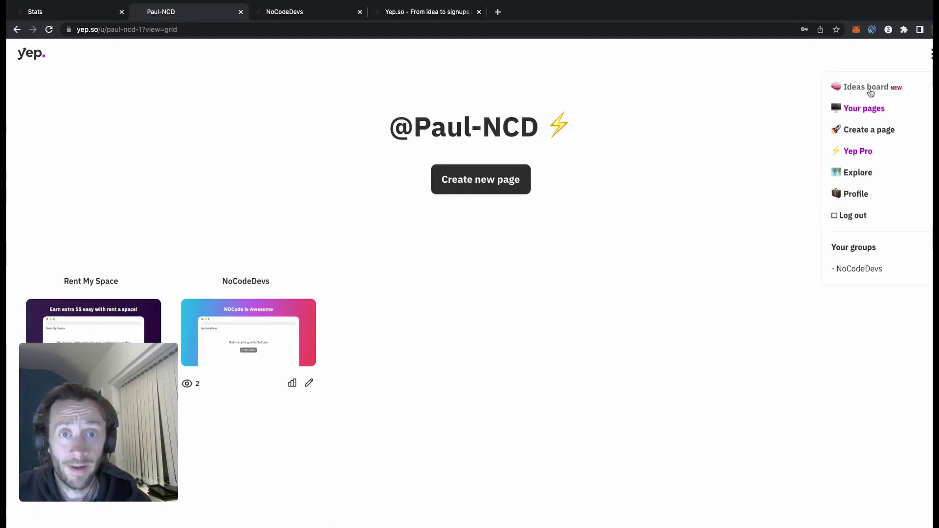
click(870, 93)
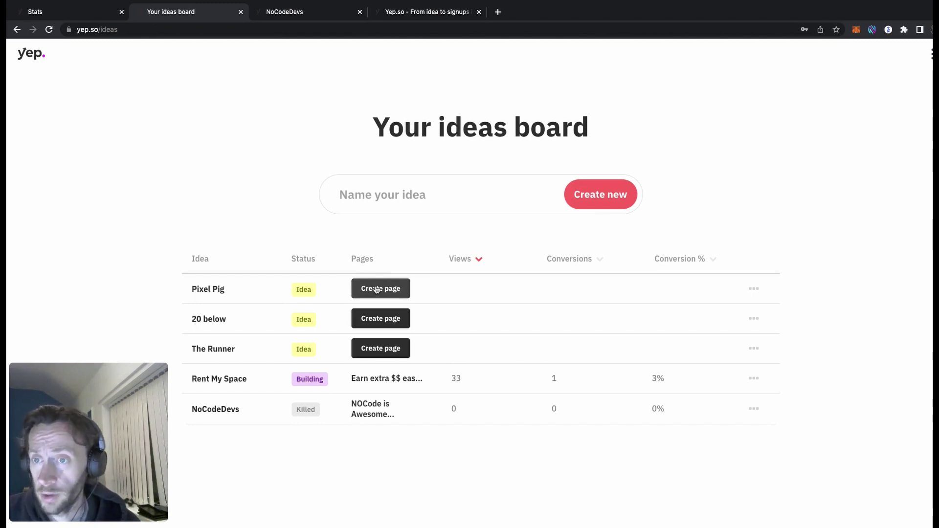
- Go to the account Profile page from the top-right navigation menu
click(931, 54)
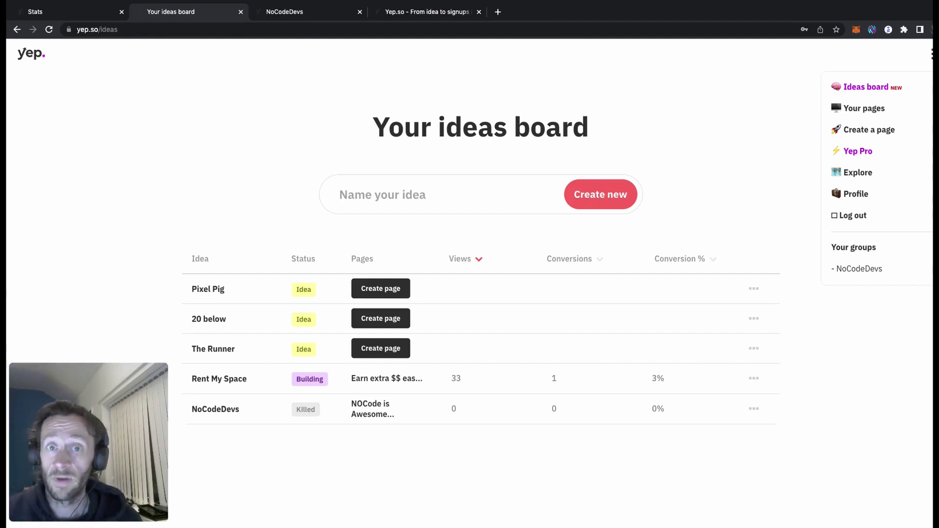
click(856, 194)
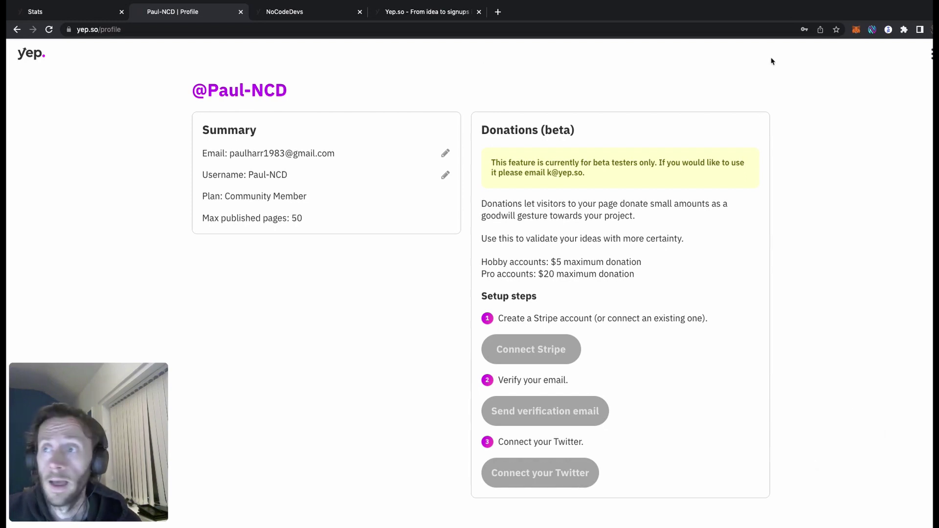
- Switch to the NoCodeDevs community tab and check its leaderboard for the new page
click(321, 16)
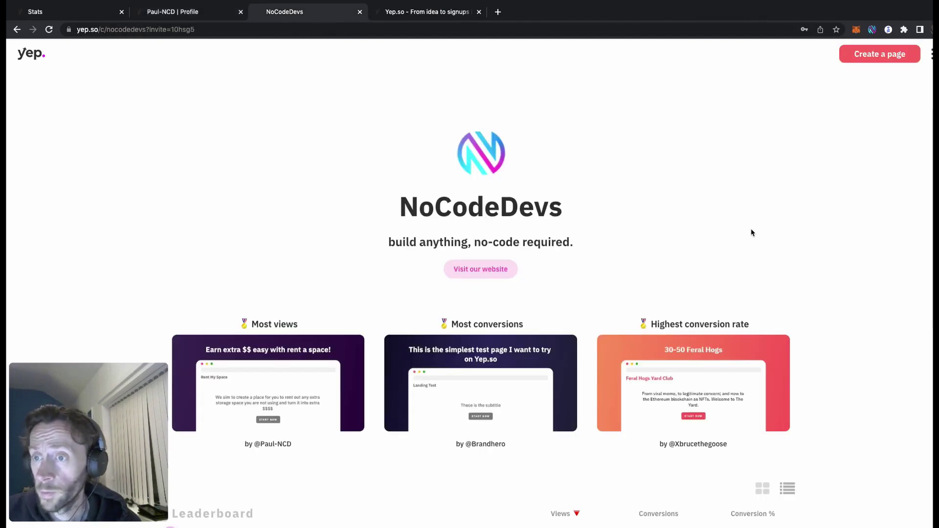
scroll(752, 233, down, 15)
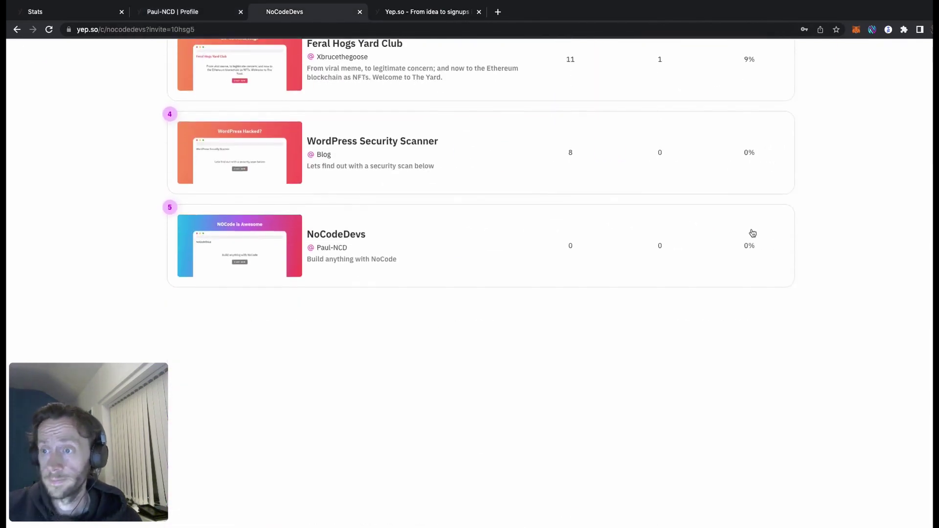
scroll(752, 233, up, 15)
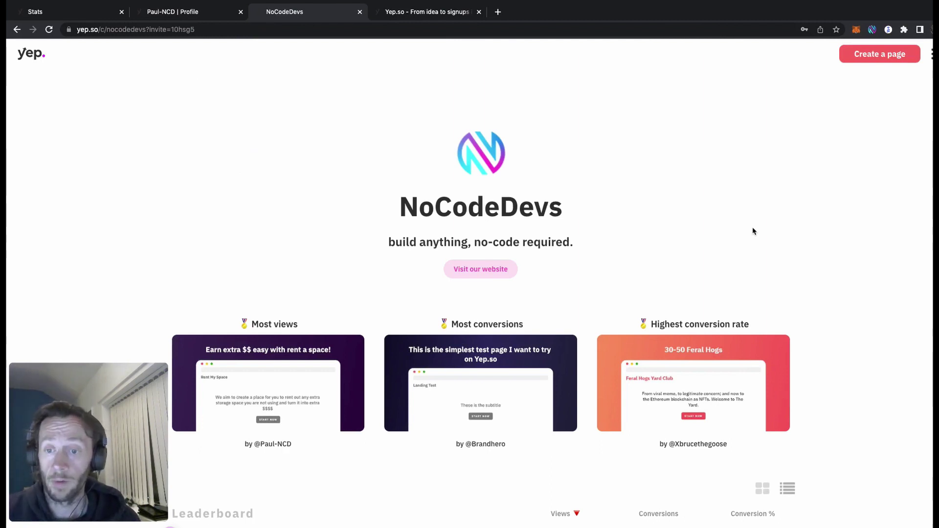
scroll(754, 231, down, 2)
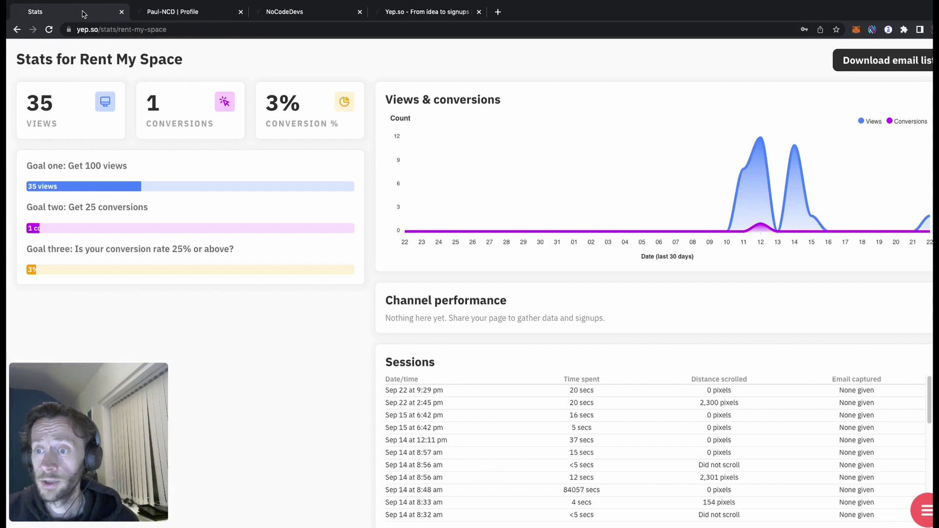
click(289, 12)
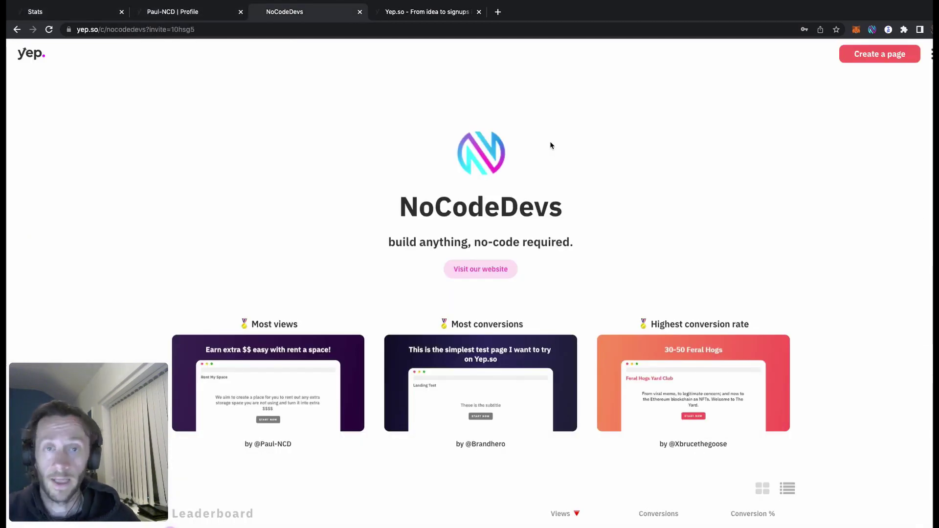